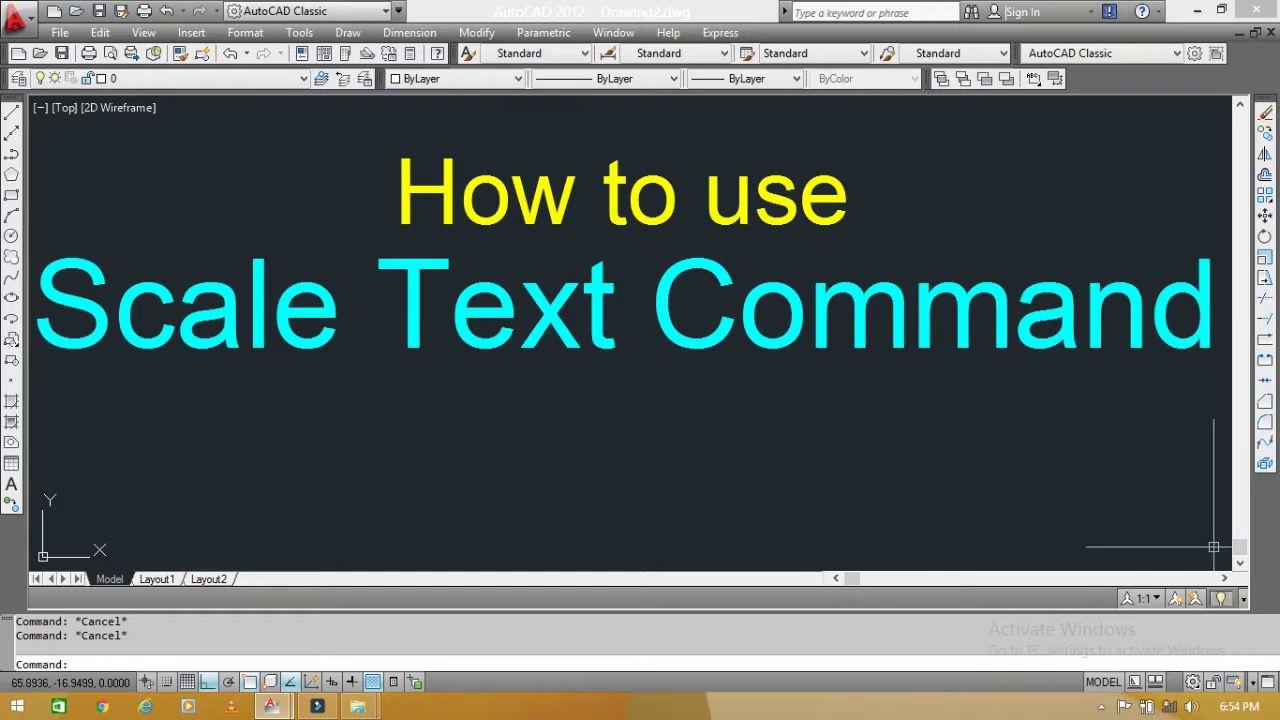
# Zoom and pan until the Scale text heading and its three numbered labels are visible
pyautogui.scroll(-5, 940, 495)
pyautogui.scroll(4, 922, 262)
pyautogui.scroll(2, 926, 250)
pyautogui.scroll(1, 900, 270)
pyautogui.scroll(-1, 870, 283)
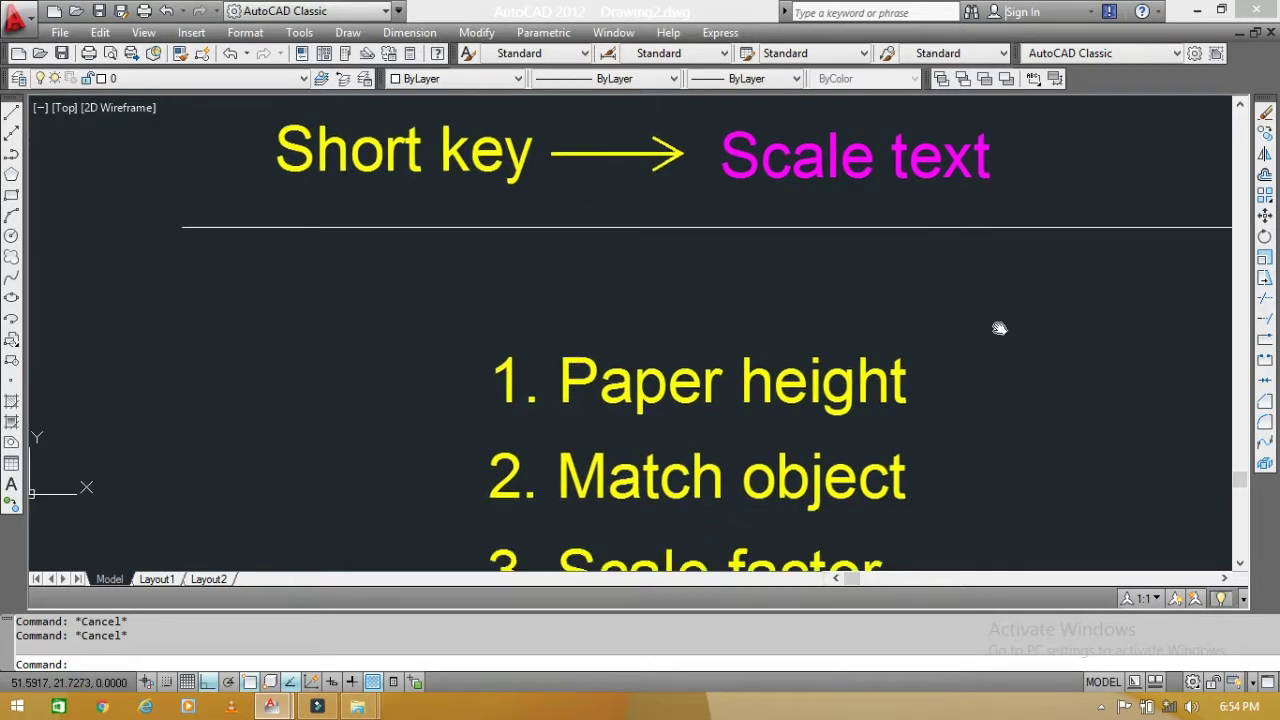
pyautogui.moveTo(1020, 380); pyautogui.dragTo(966, 166, button='middle')
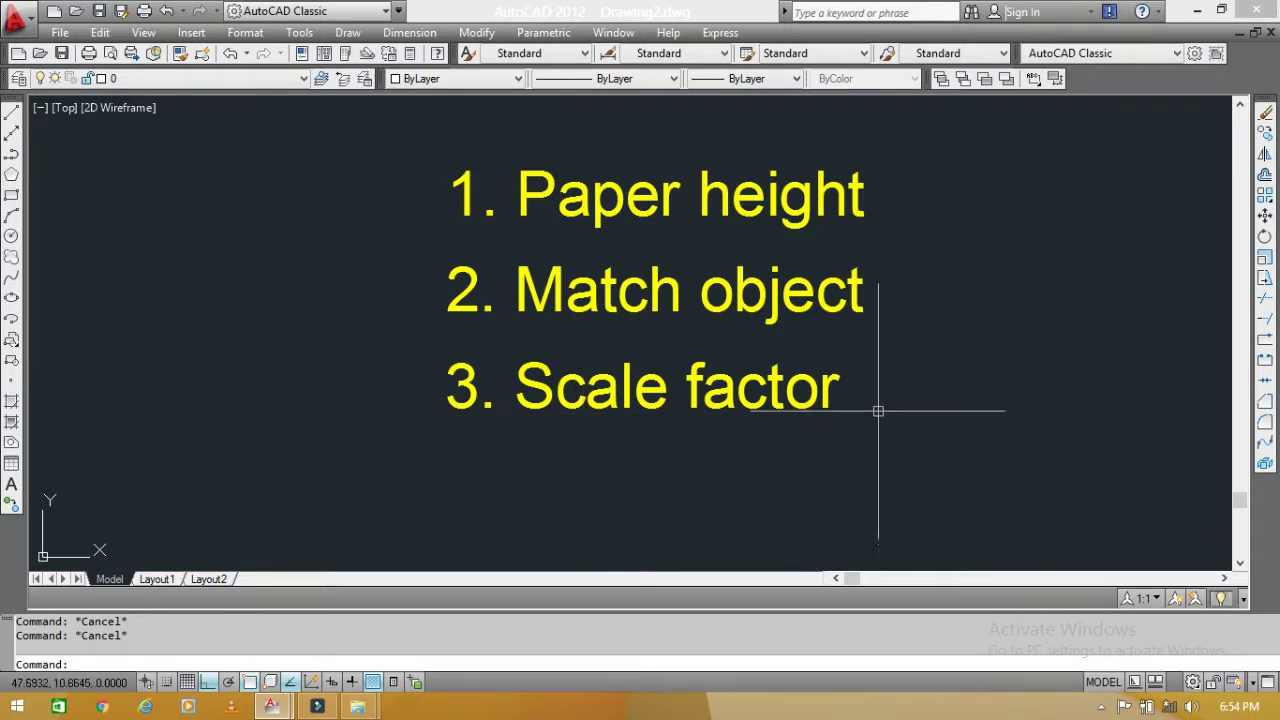
pyautogui.scroll(-1, 890, 430)
pyautogui.scroll(-2, 822, 440)
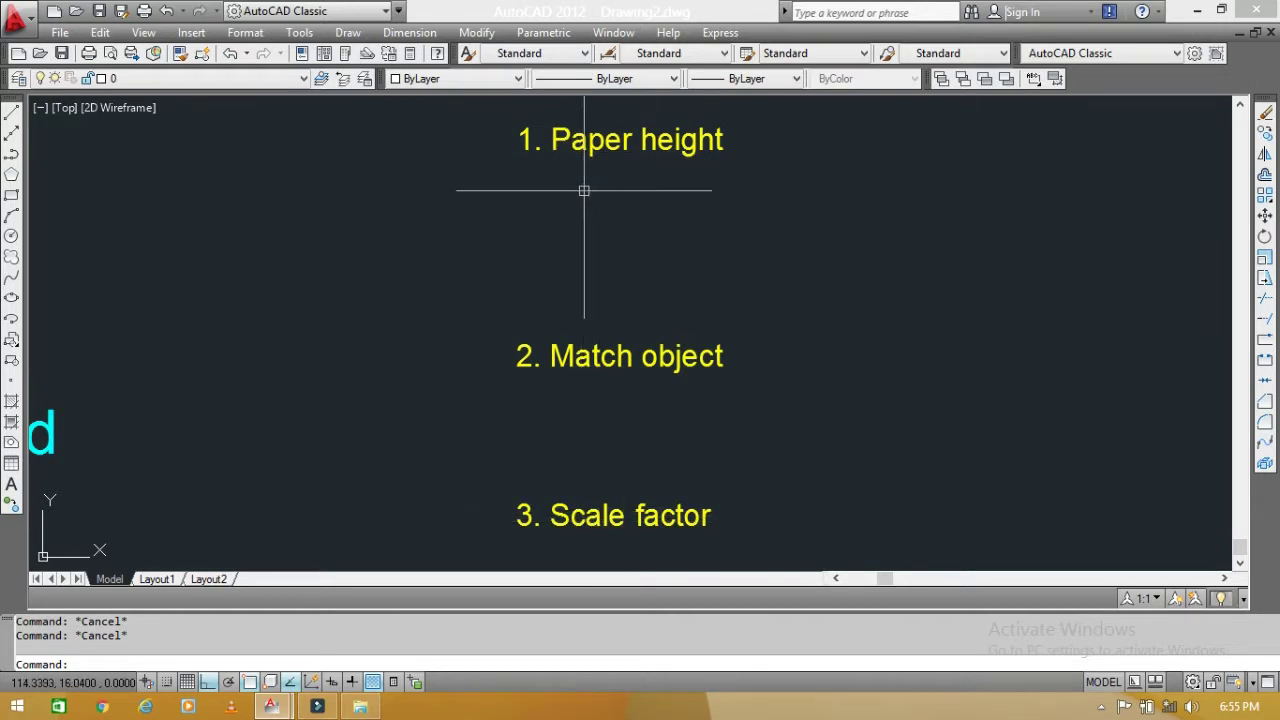
pyautogui.click(686, 503)
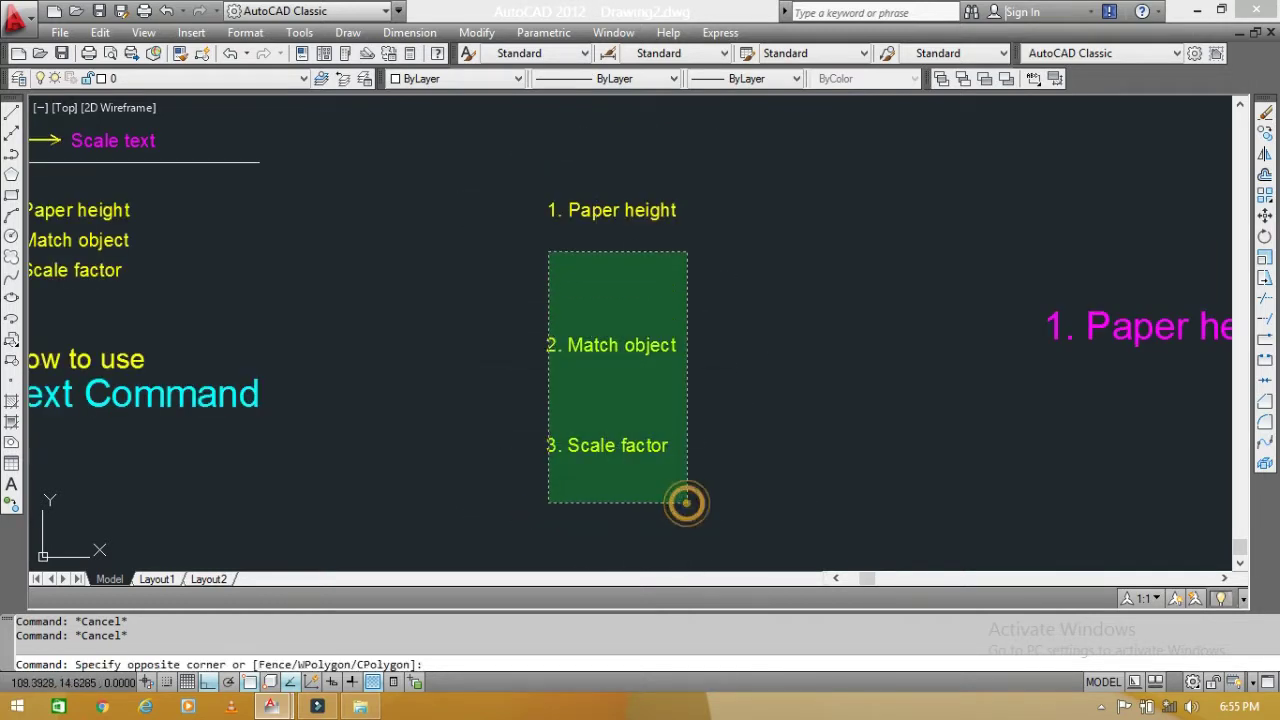
pyautogui.click(549, 165)
pyautogui.hotkey('ctrl', '1')
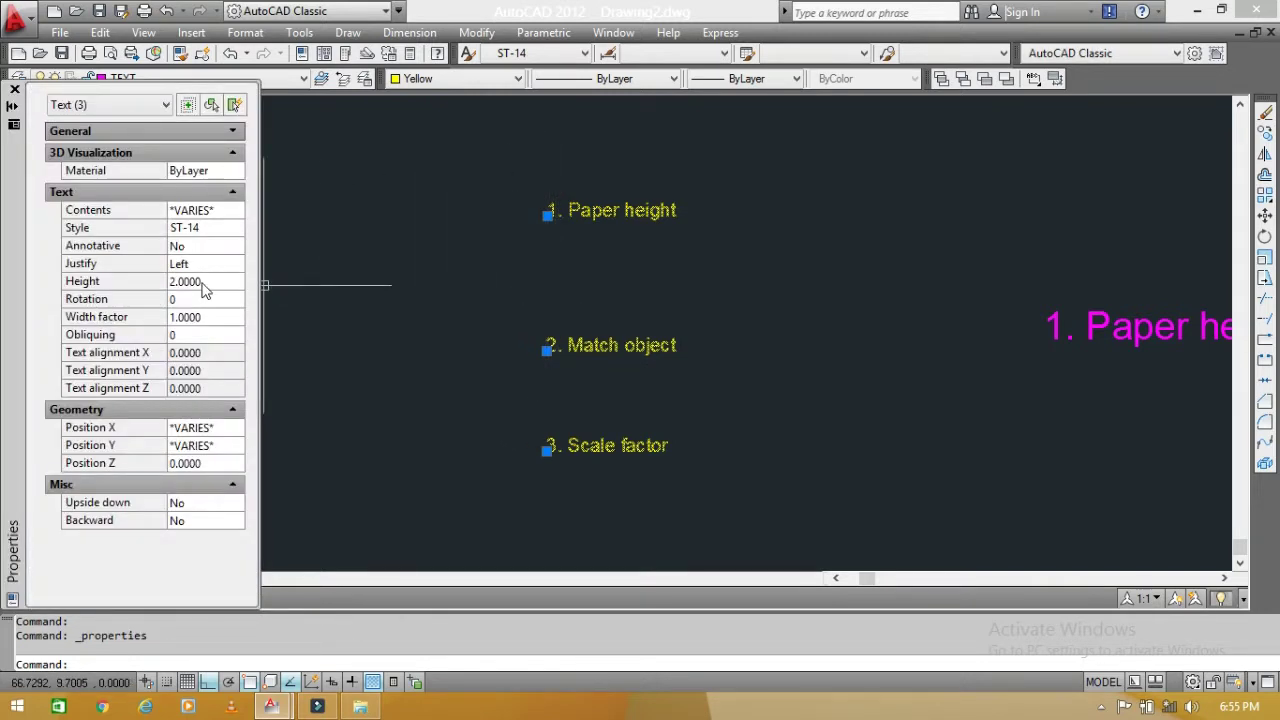
pyautogui.hotkey('ctrl', '1')
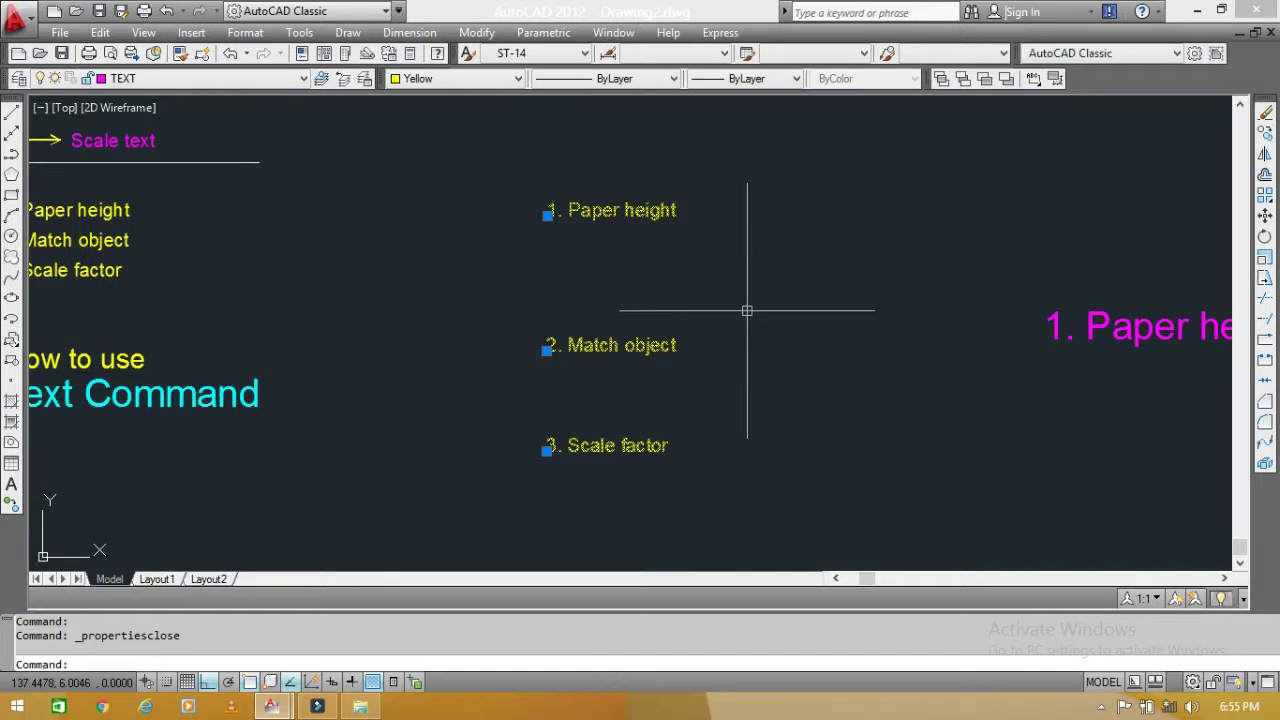
pyautogui.press('Escape')
pyautogui.press('Escape')
pyautogui.moveTo(263, 306); pyautogui.dragTo(644, 387, button='middle')
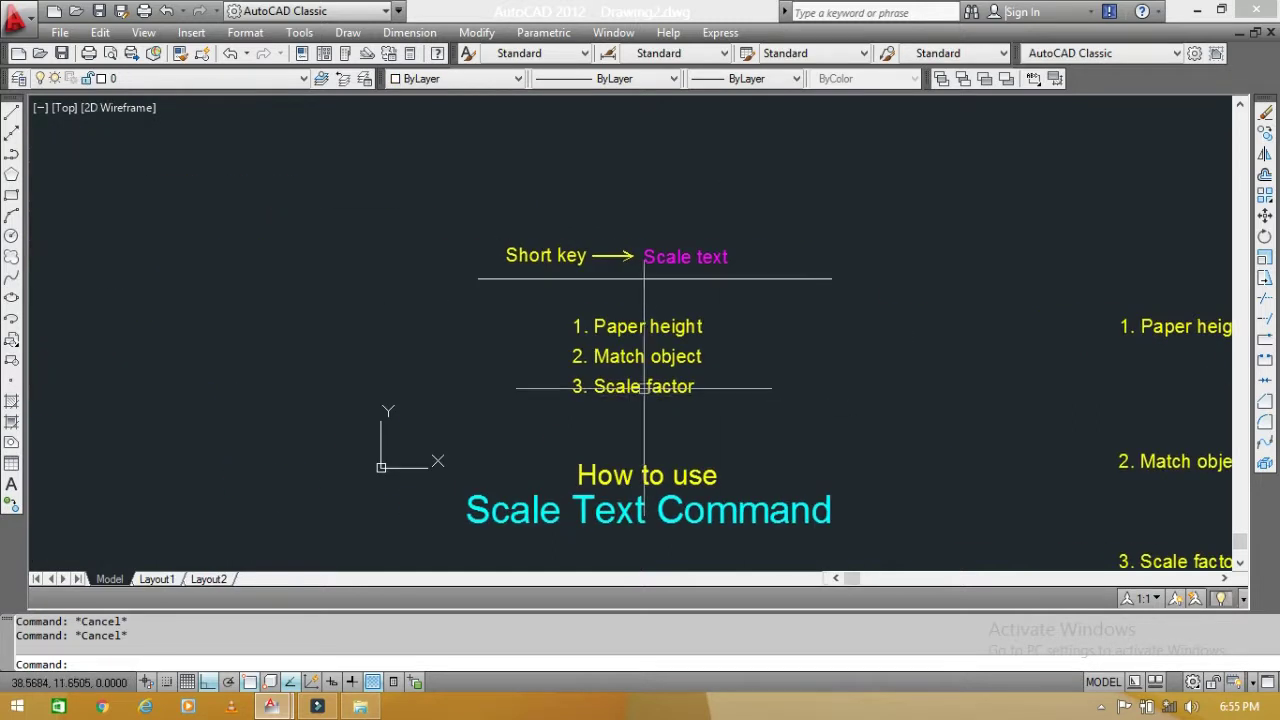
pyautogui.scroll(1, 644, 387)
pyautogui.scroll(1, 700, 357)
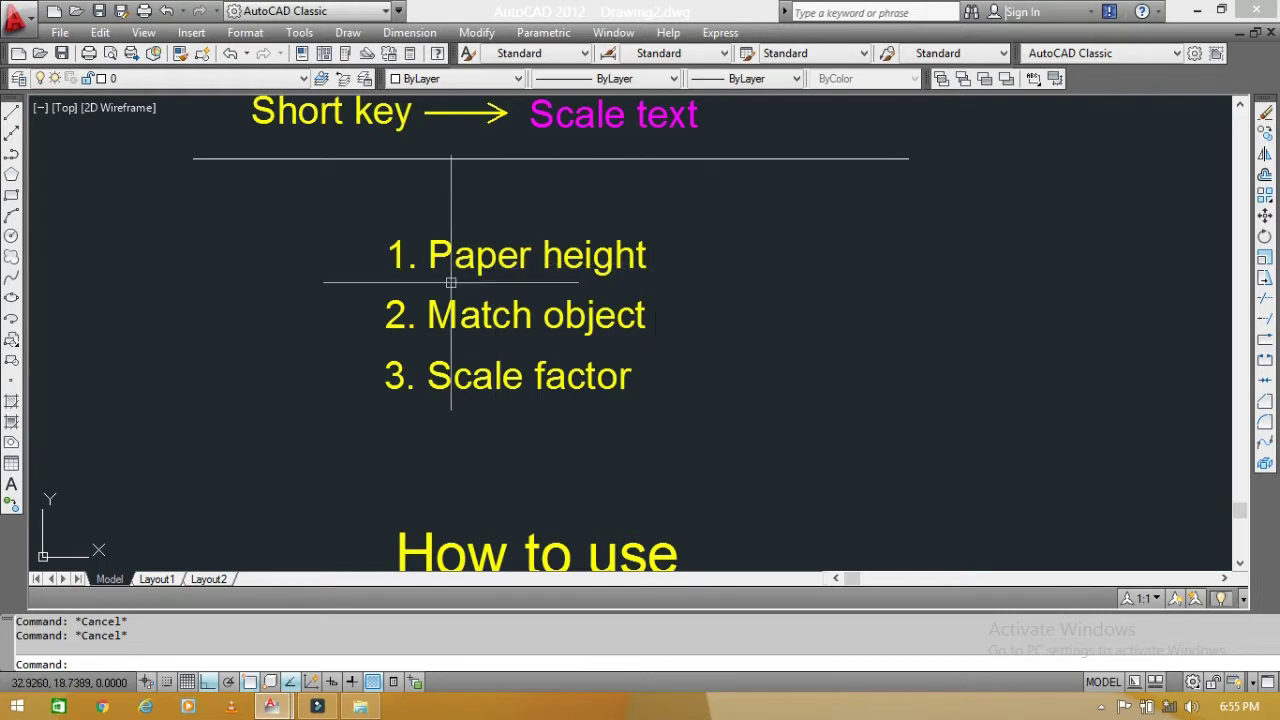
pyautogui.scroll(-3, 200, 278)
pyautogui.scroll(3, 510, 245)
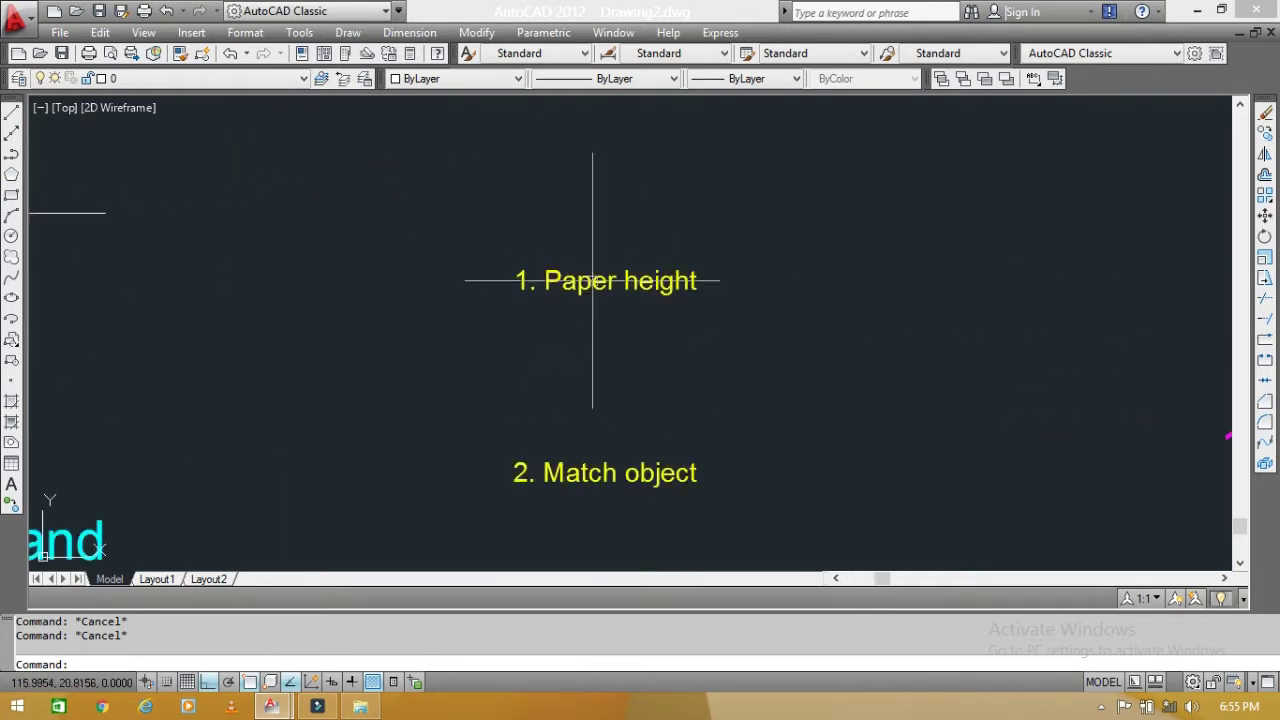
pyautogui.scroll(1, 593, 280)
pyautogui.moveTo(689, 322); pyautogui.dragTo(695, 363, button='middle')
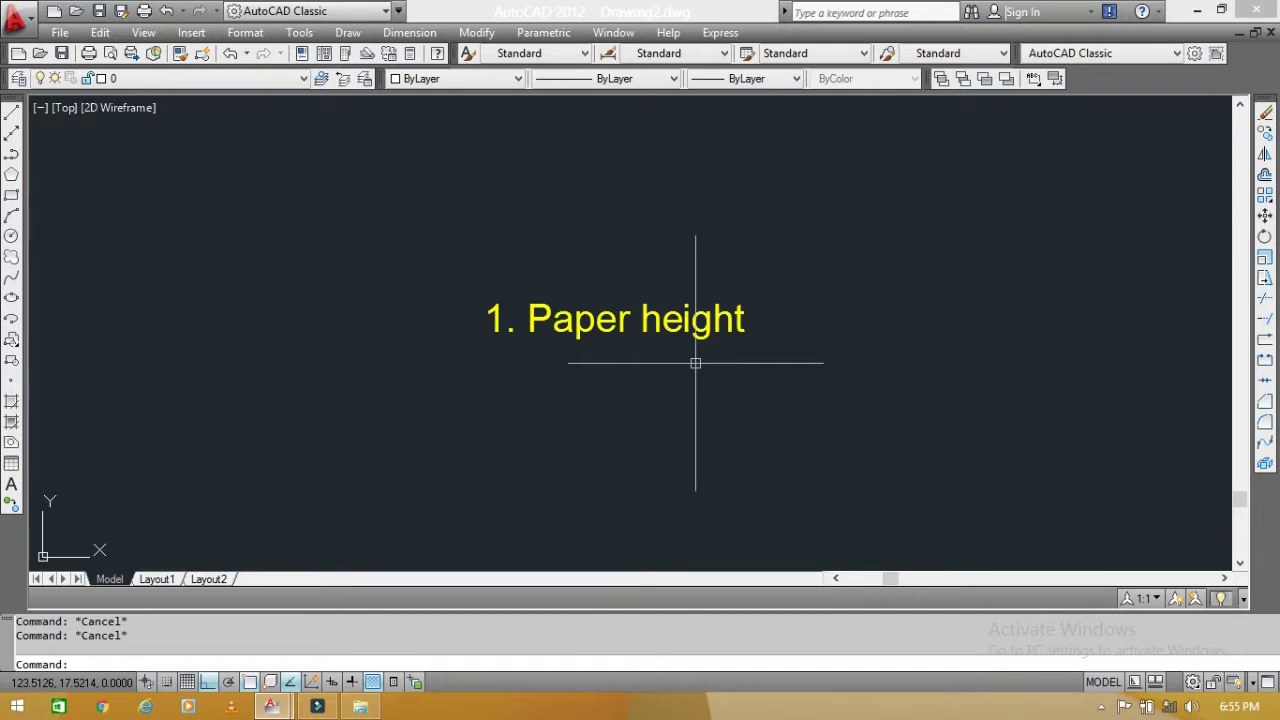
# Scale the 1. Paper height label with SCALETEXT to height 4, using the Existing base point
pyautogui.write('scaleTex')
pyautogui.press('Return')
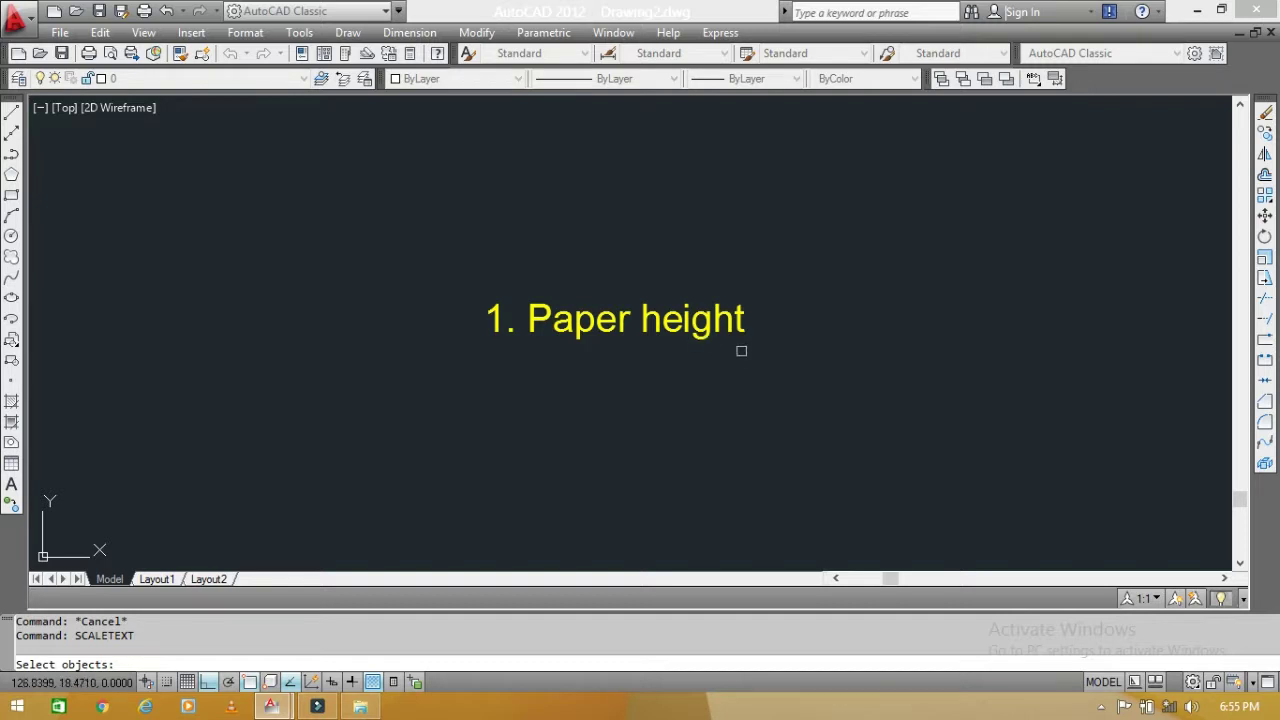
pyautogui.moveTo(766, 380)
pyautogui.mouseDown(button='middle')
pyautogui.moveTo(661, 349)
pyautogui.moveTo(650, 358)
pyautogui.mouseUp(button='middle')
pyautogui.click(590, 300)
pyautogui.rightClick(708, 322)
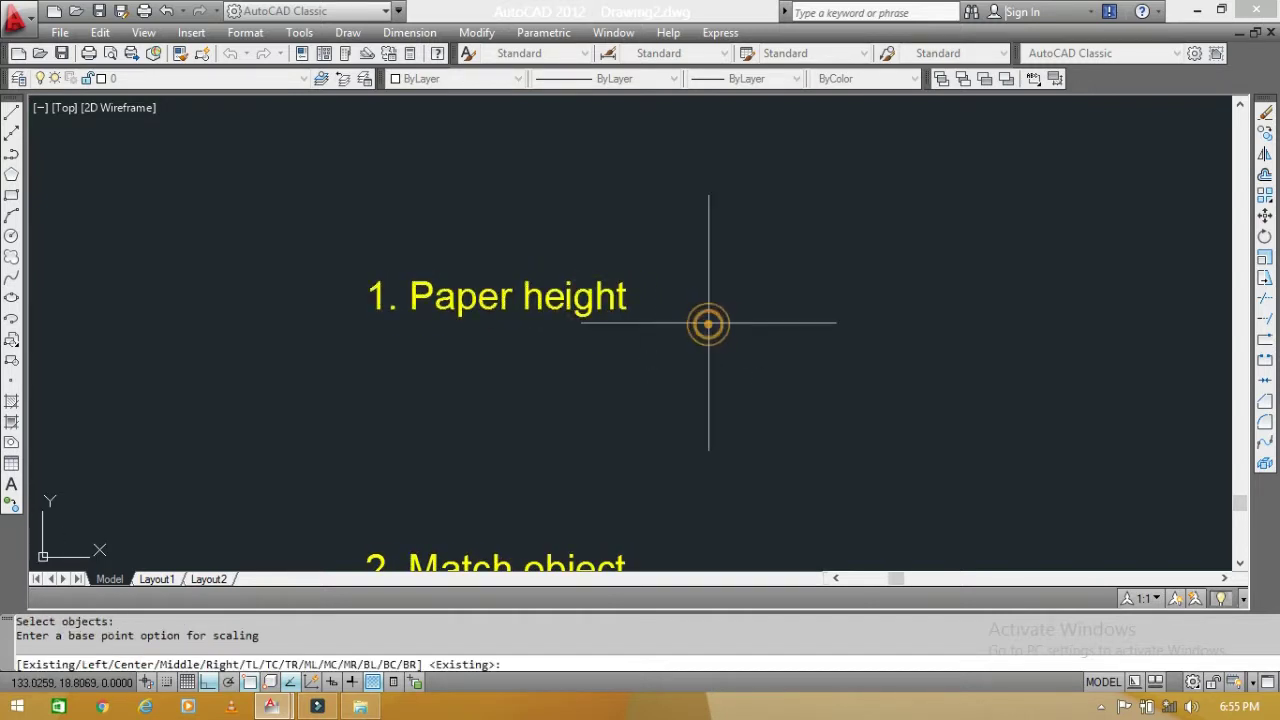
pyautogui.press('Return')
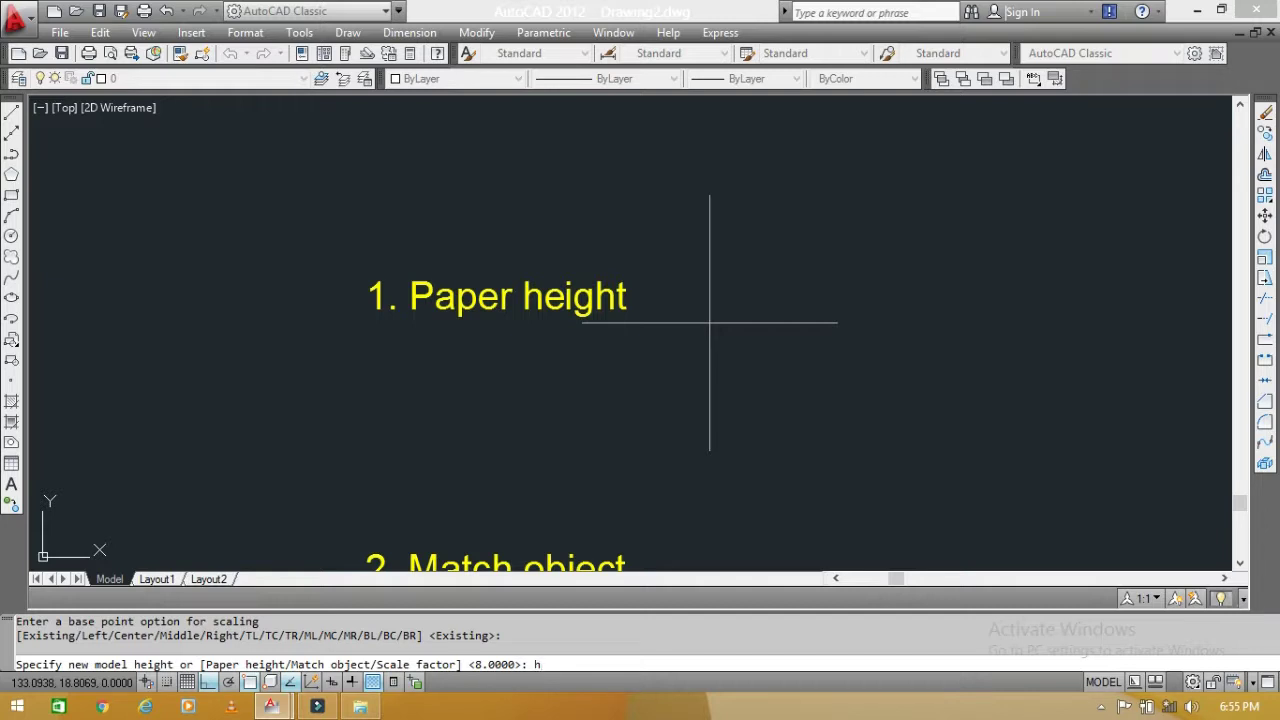
pyautogui.press('Return')
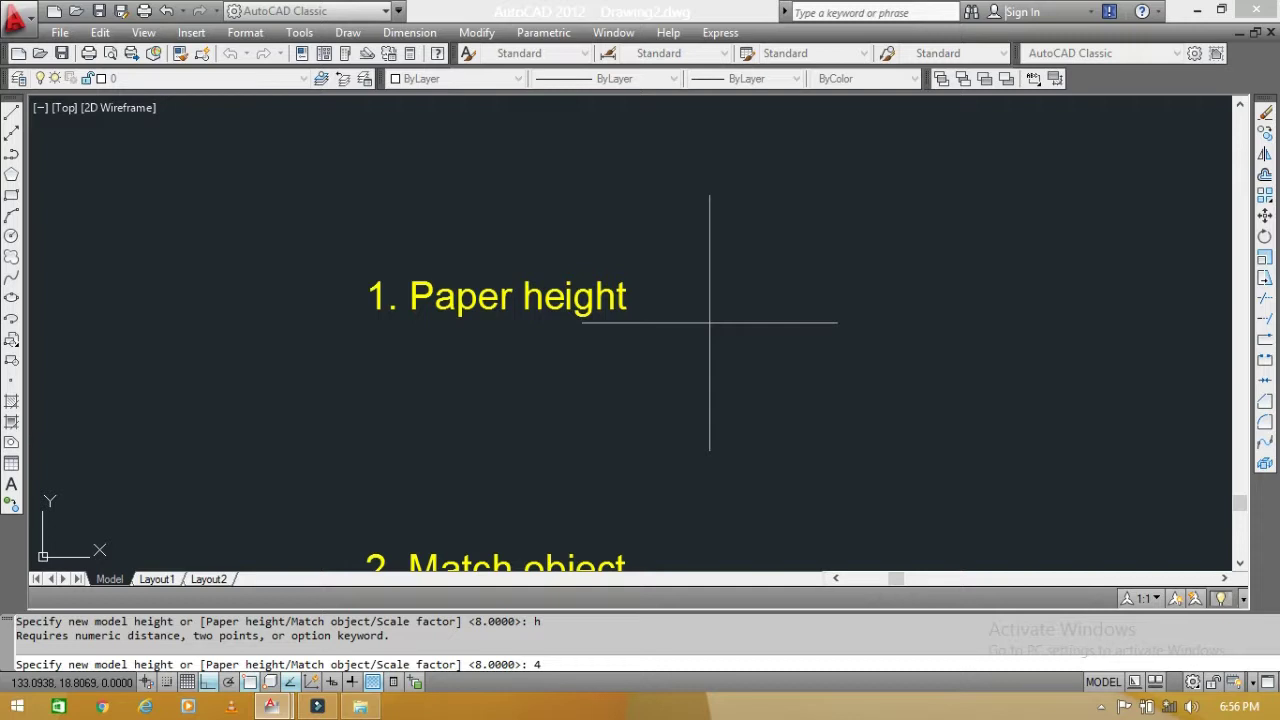
pyautogui.press('Return')
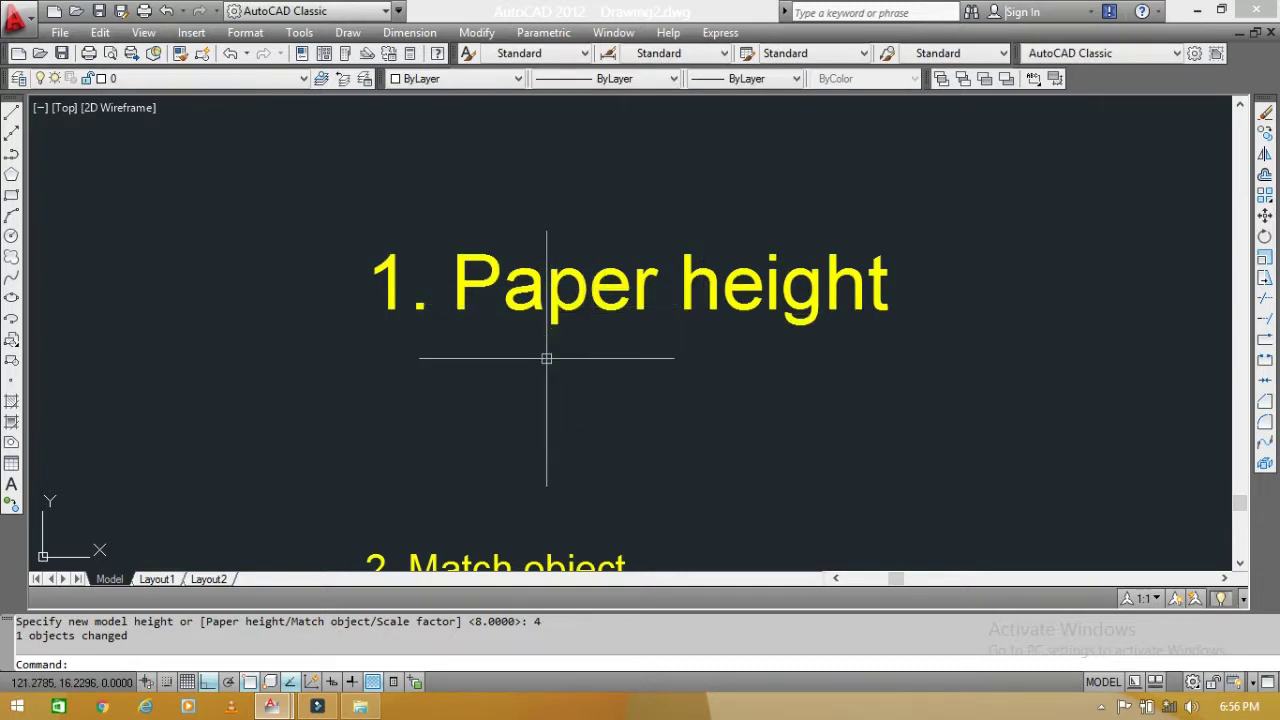
pyautogui.moveTo(551, 353); pyautogui.dragTo(571, 363, button='middle')
pyautogui.click(574, 300)
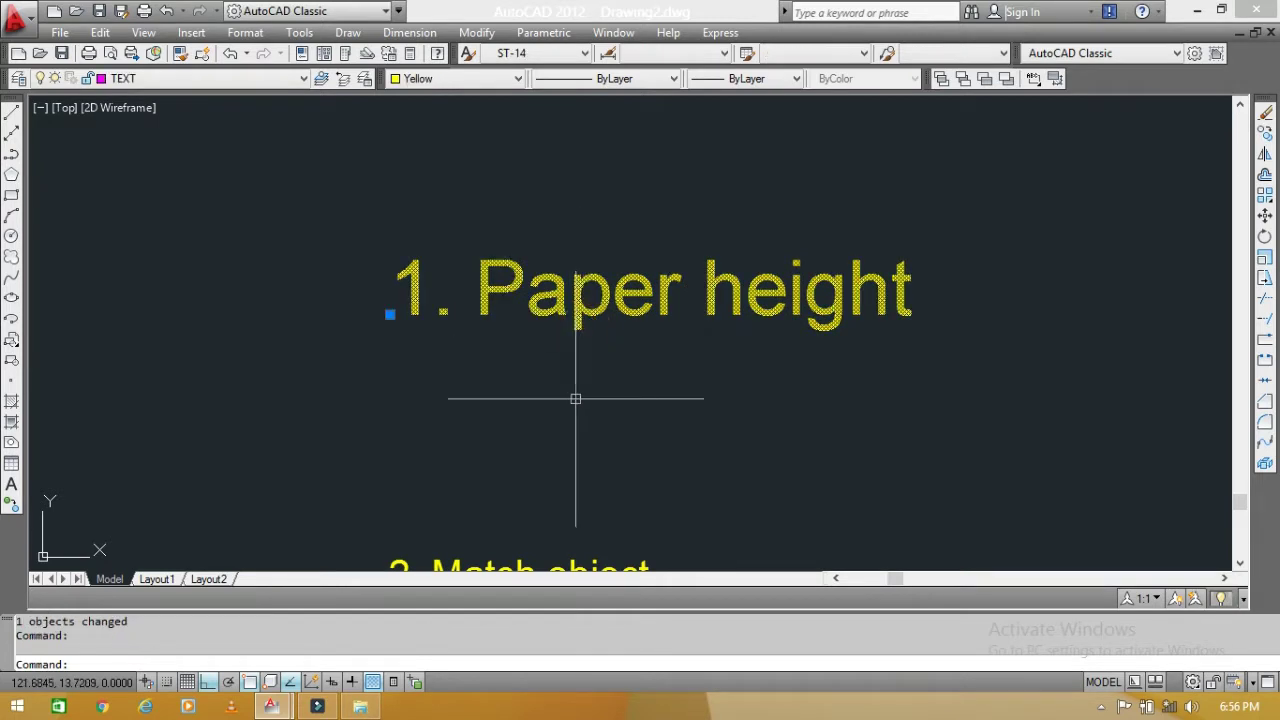
pyautogui.hotkey('ctrl', '1')
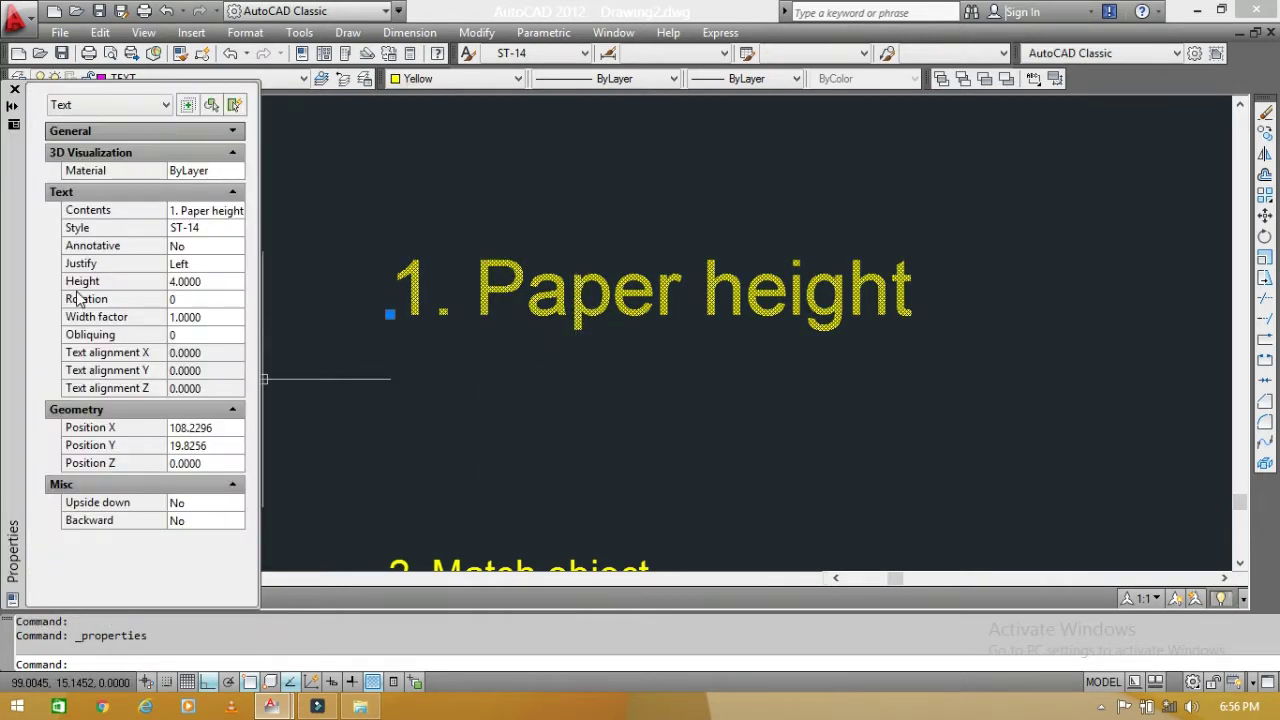
pyautogui.hotkey('ctrl', '1')
pyautogui.click(431, 316)
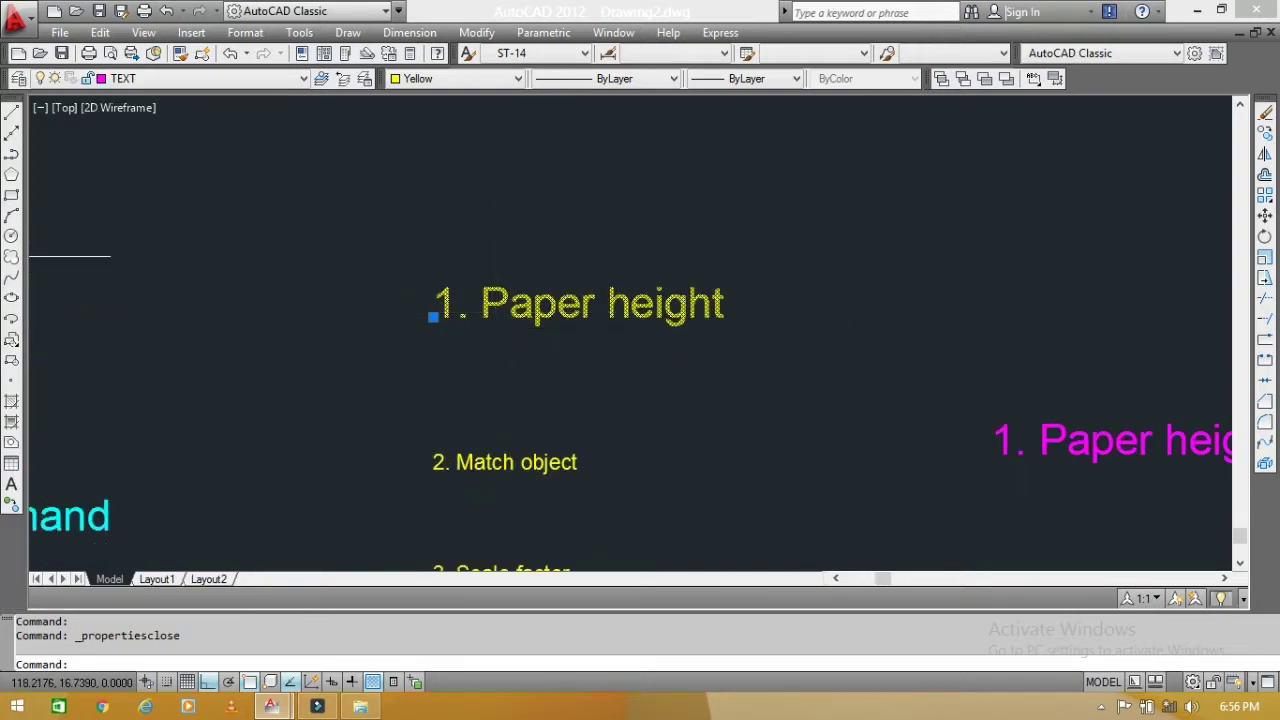
pyautogui.press('Escape')
pyautogui.scroll(-2, 1194, 543)
pyautogui.scroll(2, 525, 430)
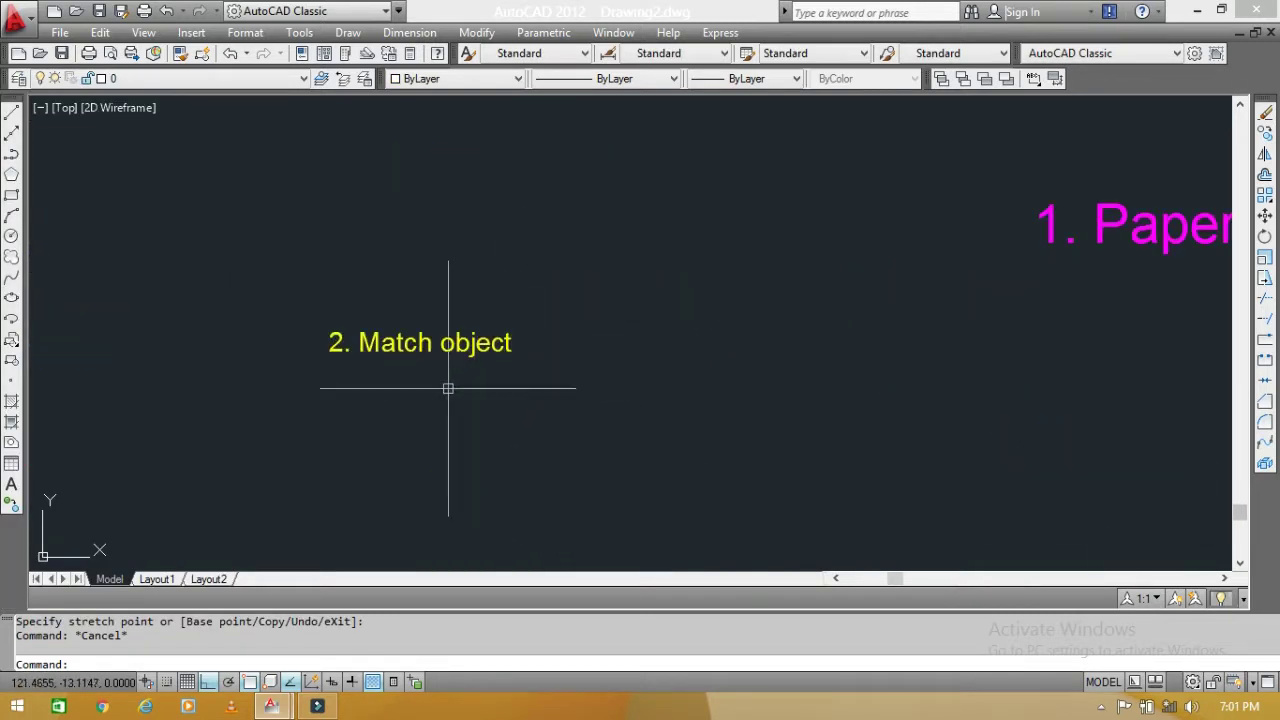
pyautogui.scroll(3, 440, 380)
pyautogui.scroll(-2, 550, 380)
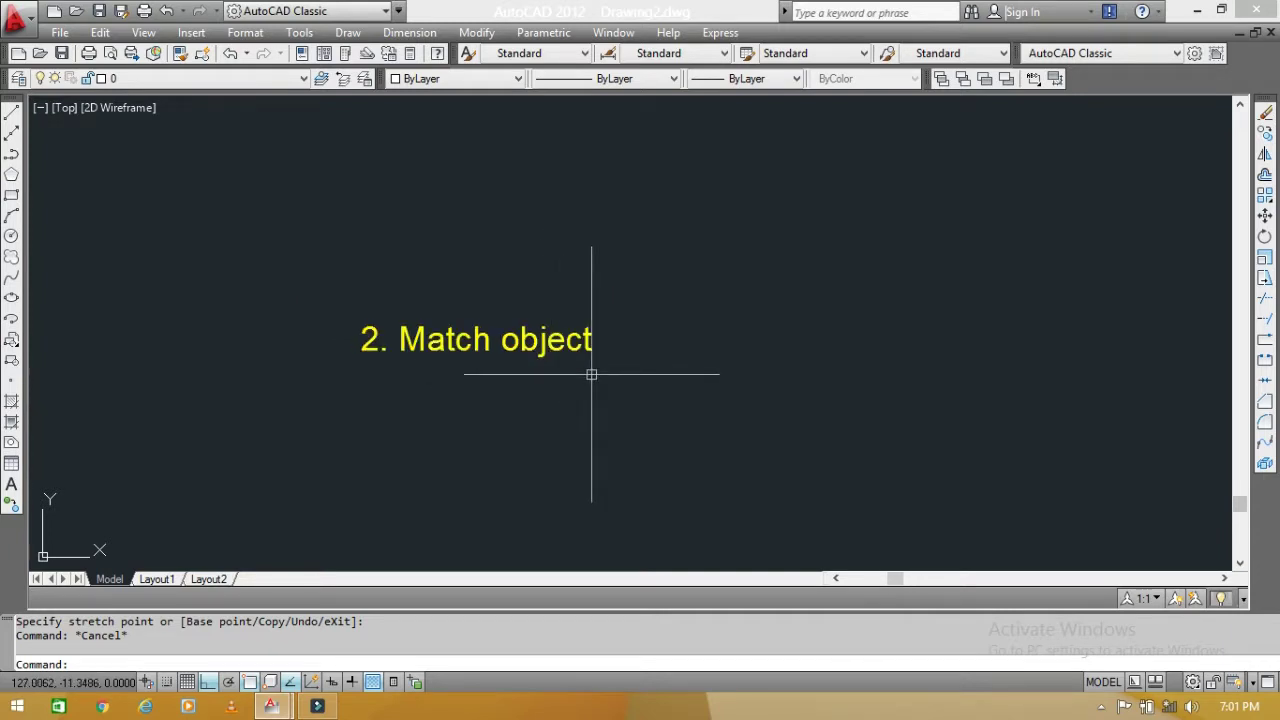
# Start SCALETEXT on the 2. Match object label, keeping the Existing base point
pyautogui.write('scal')
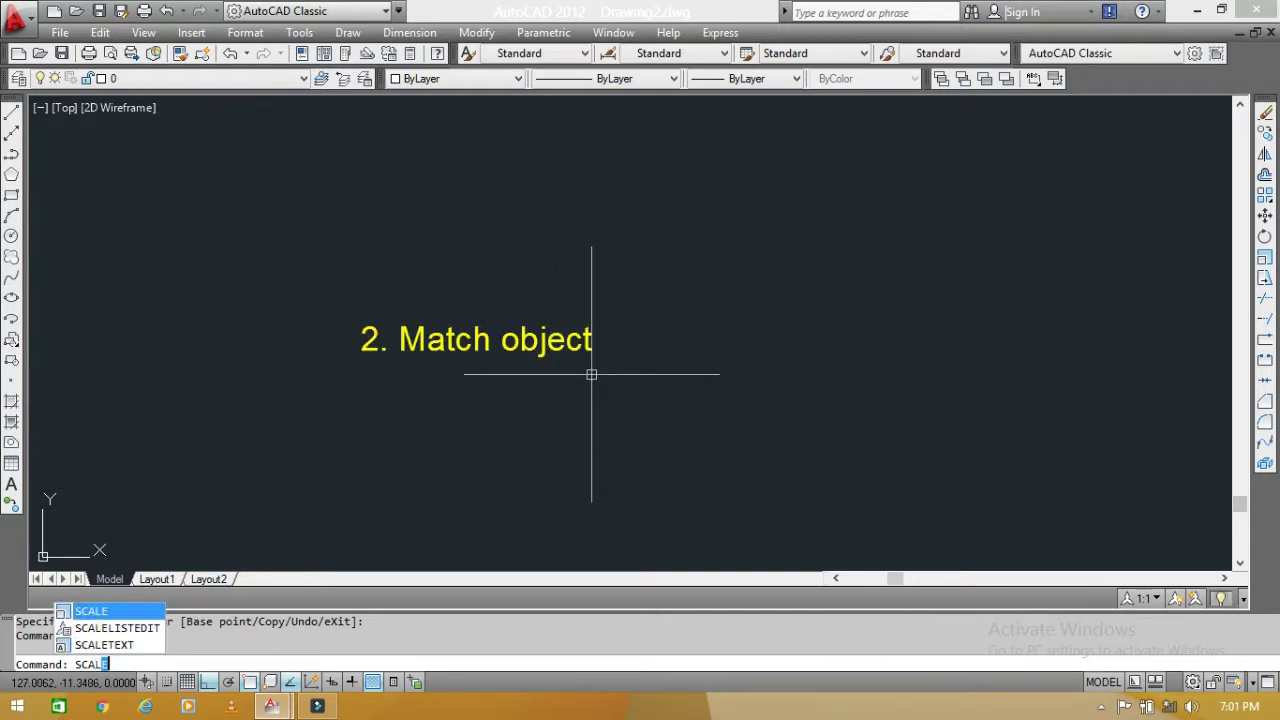
pyautogui.press('Down')
pyautogui.press('Down')
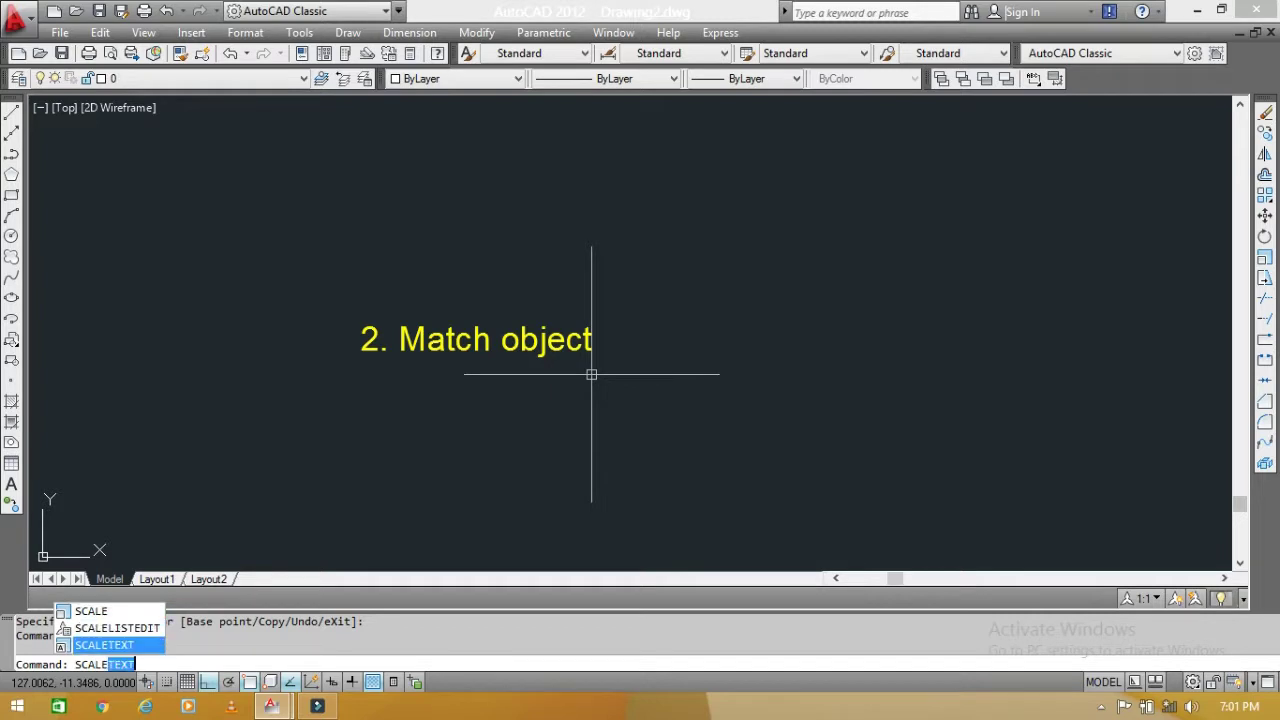
pyautogui.press('Return')
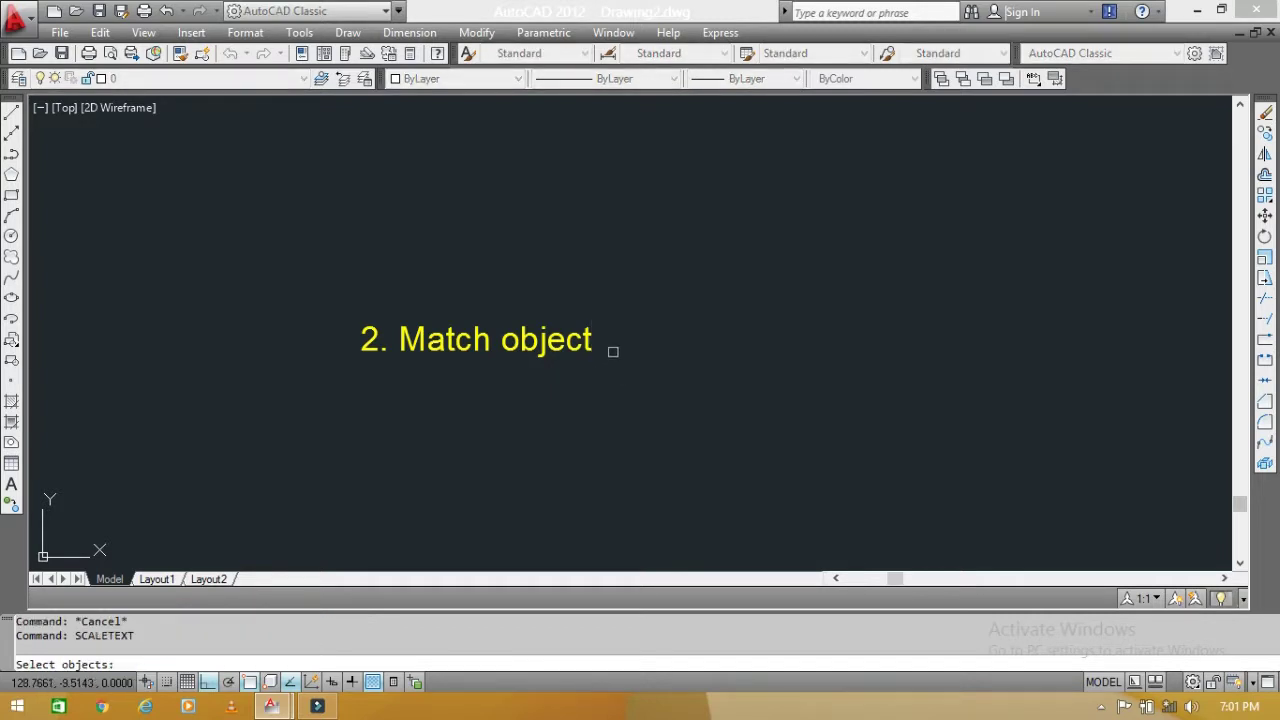
pyautogui.click(633, 380)
pyautogui.click(458, 306)
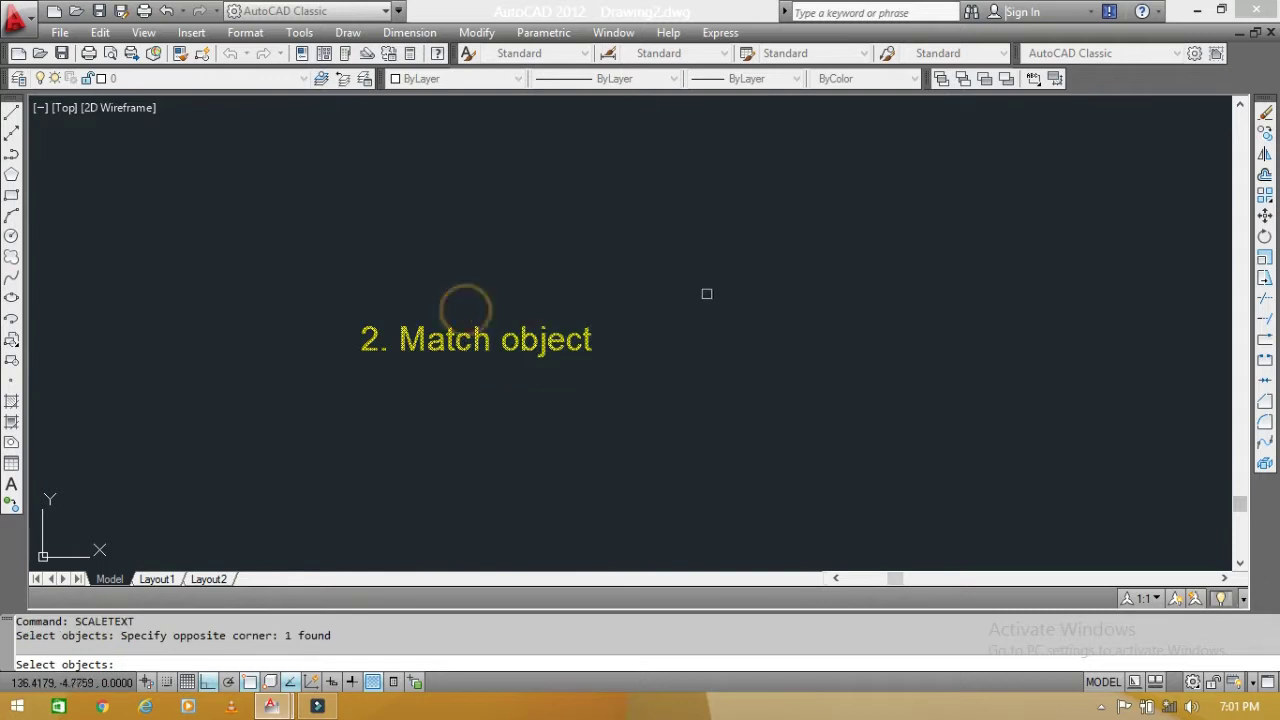
pyautogui.rightClick(704, 289)
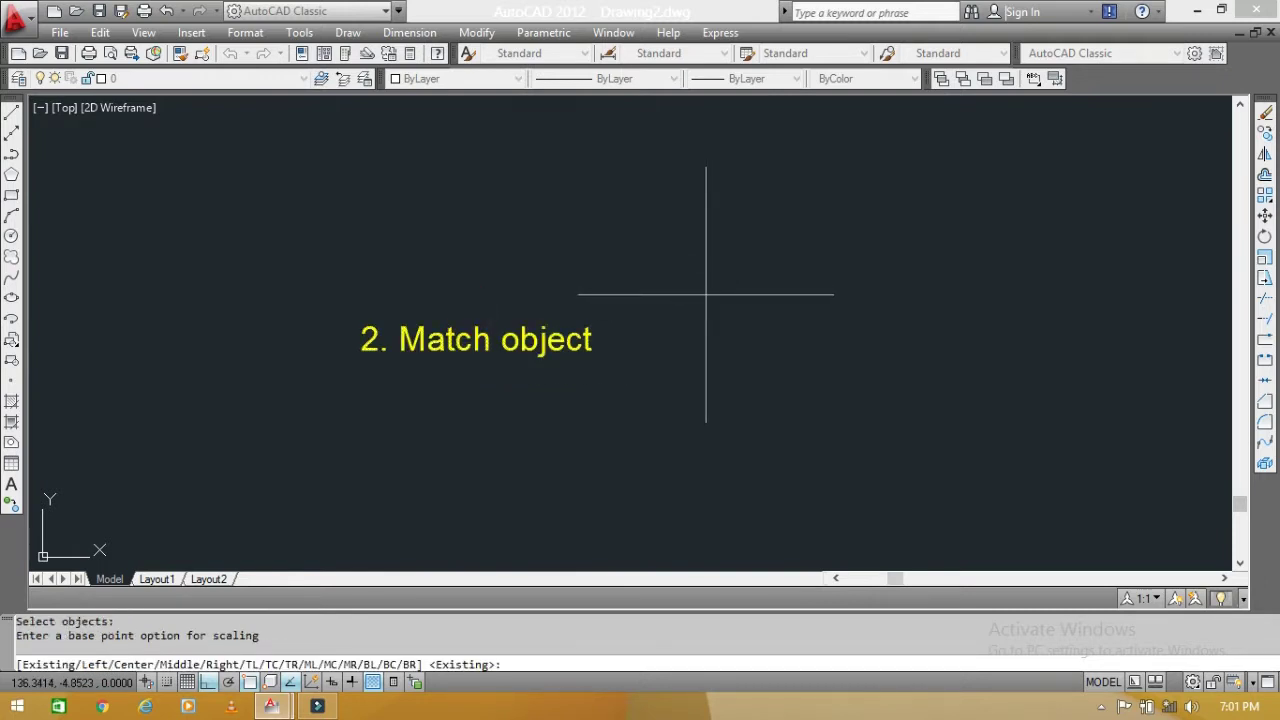
pyautogui.press('Return')
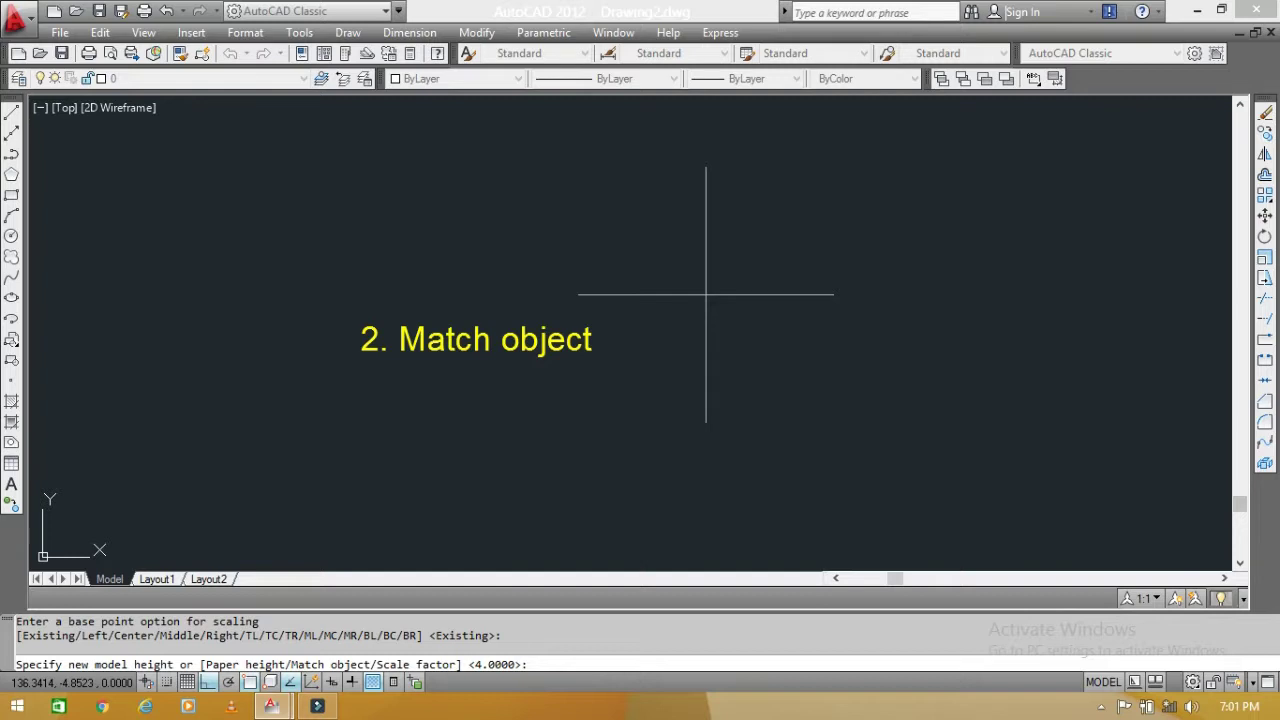
# Use the Match object option to copy the magenta Paper height text's 4.0000 height
pyautogui.write('m')
pyautogui.press('Return')
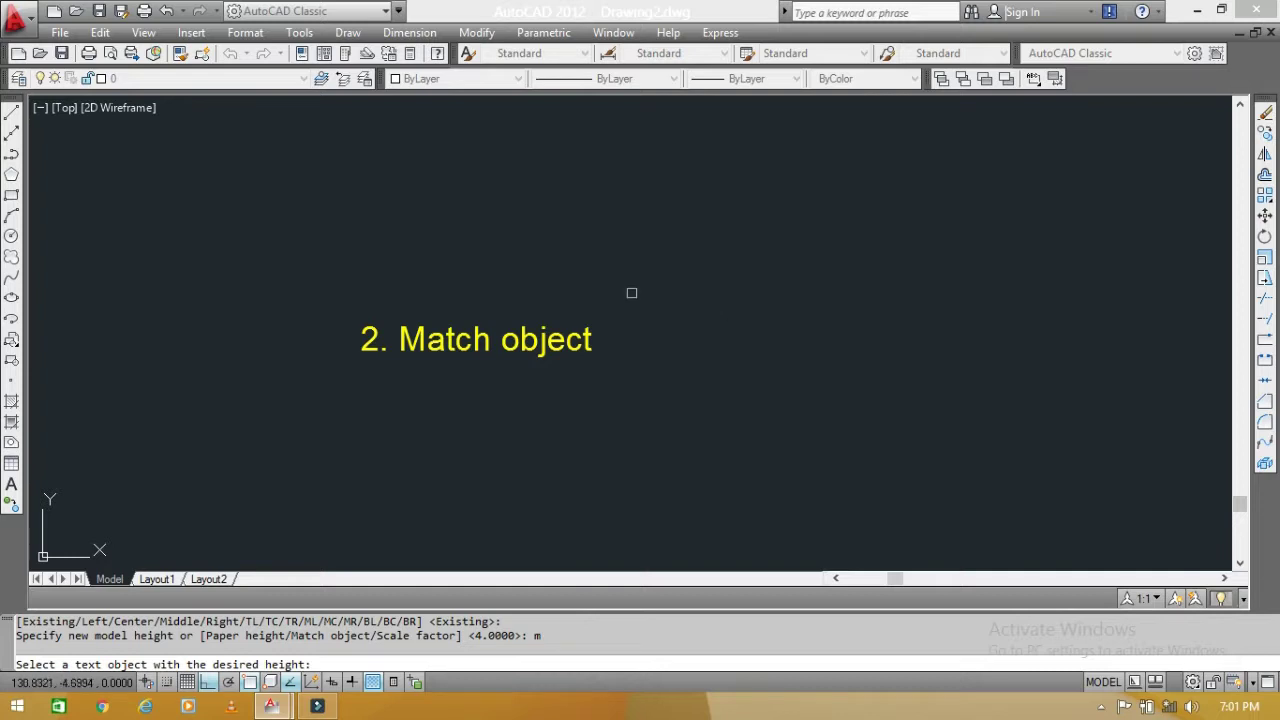
pyautogui.scroll(-1, 606, 314)
pyautogui.scroll(-1, 518, 350)
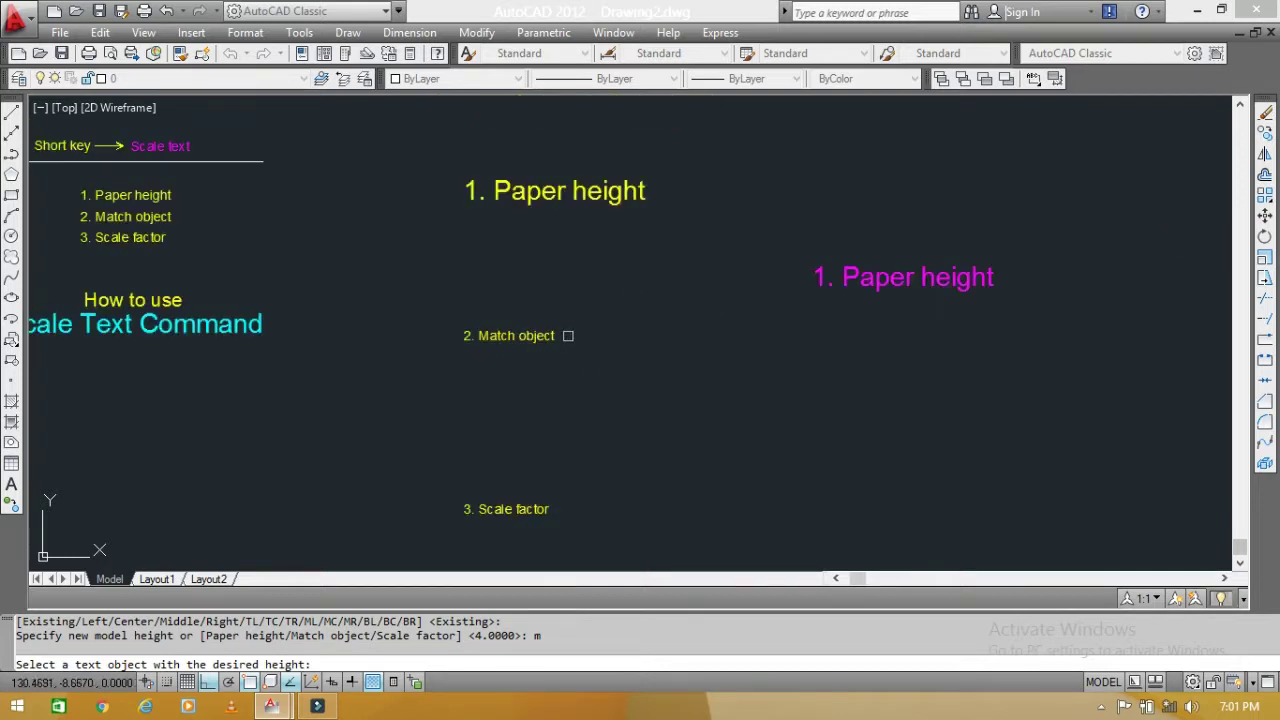
pyautogui.scroll(2, 566, 337)
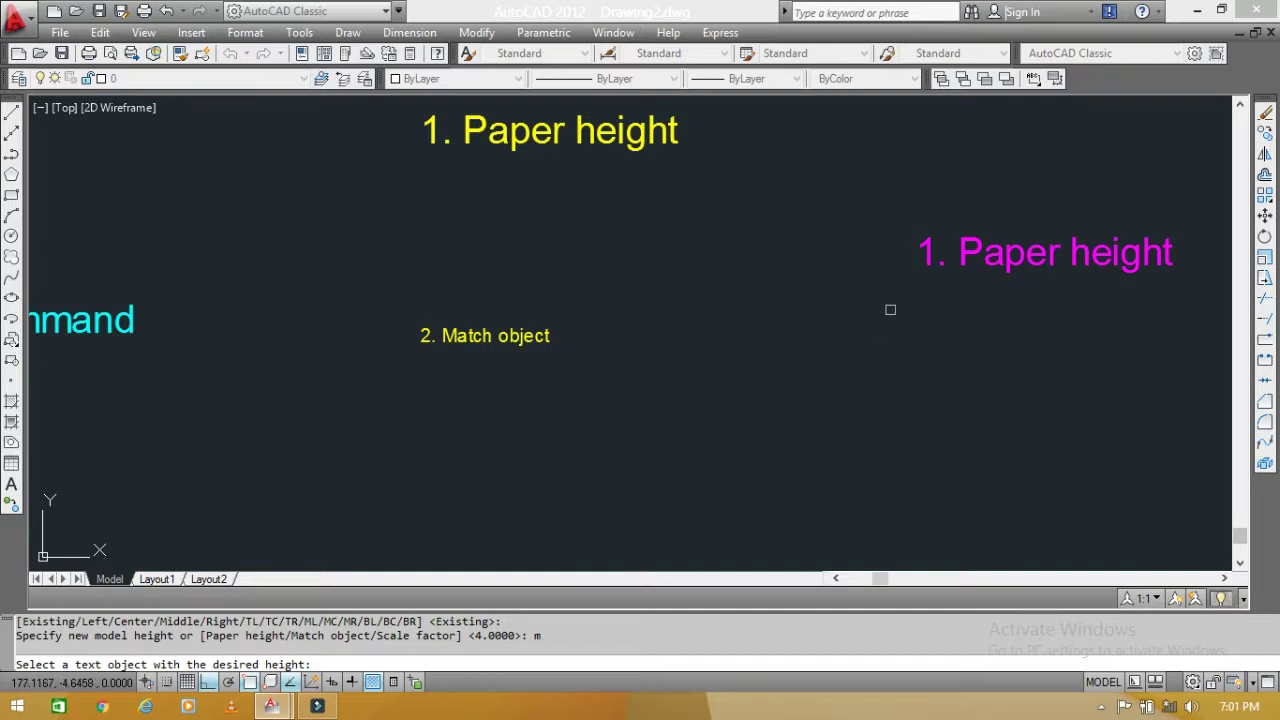
pyautogui.click(968, 251)
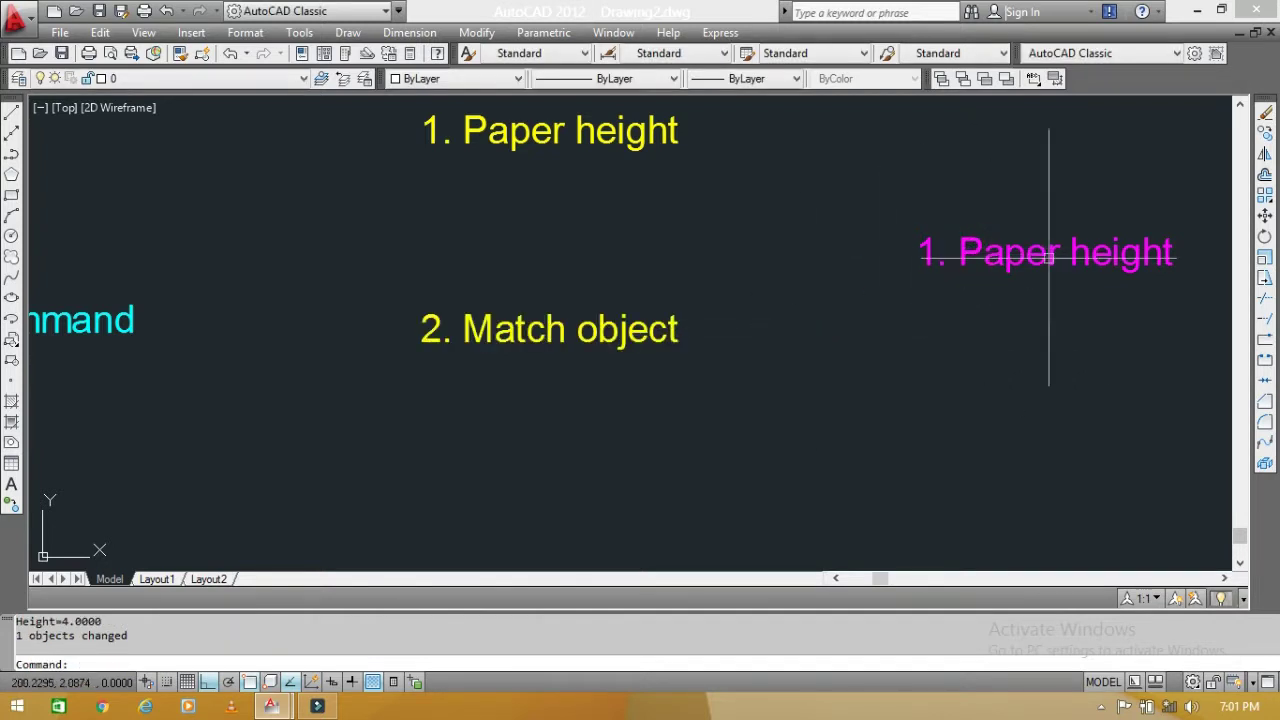
pyautogui.scroll(3, 604, 342)
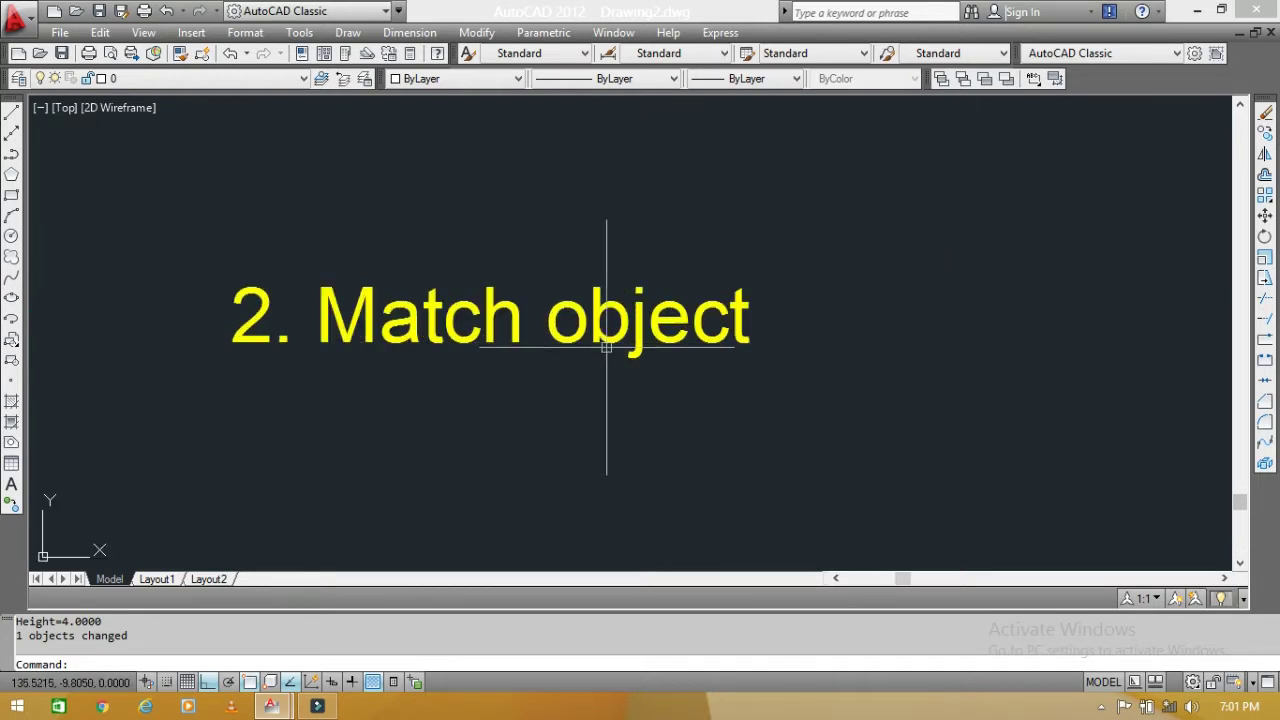
pyautogui.click(607, 340)
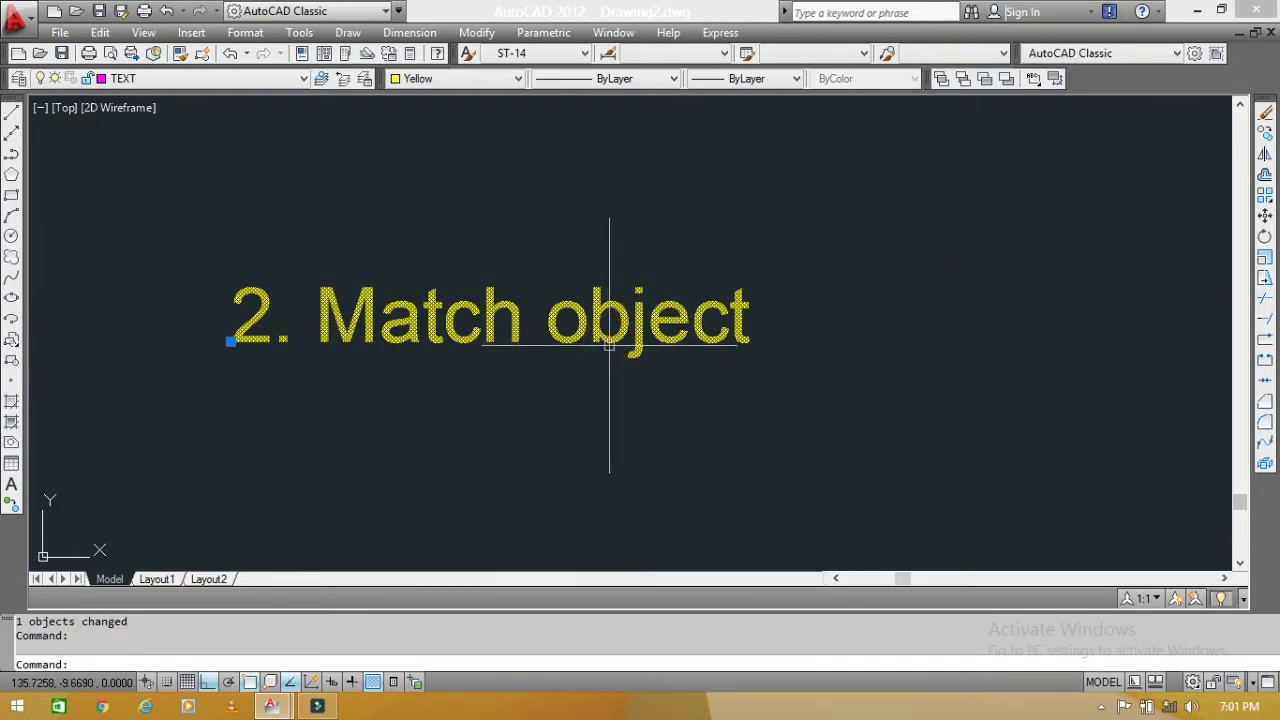
pyautogui.hotkey('ctrl', '1')
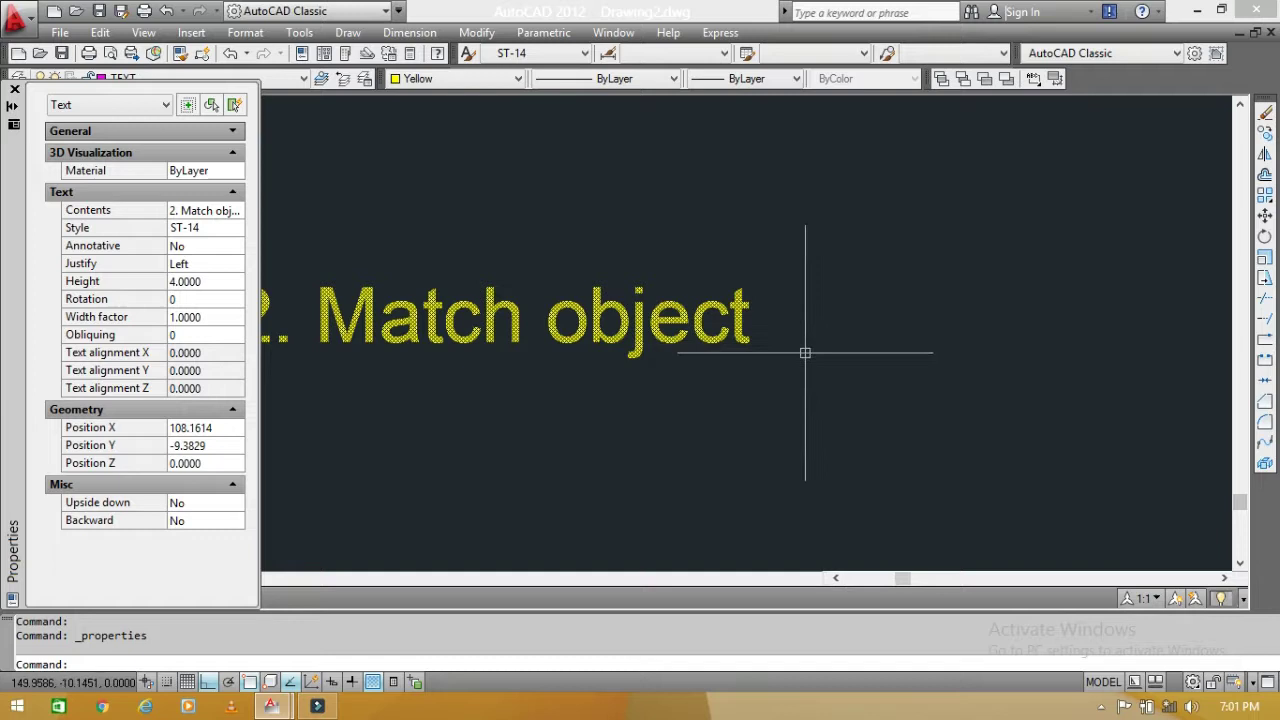
pyautogui.scroll(-2, 689, 332)
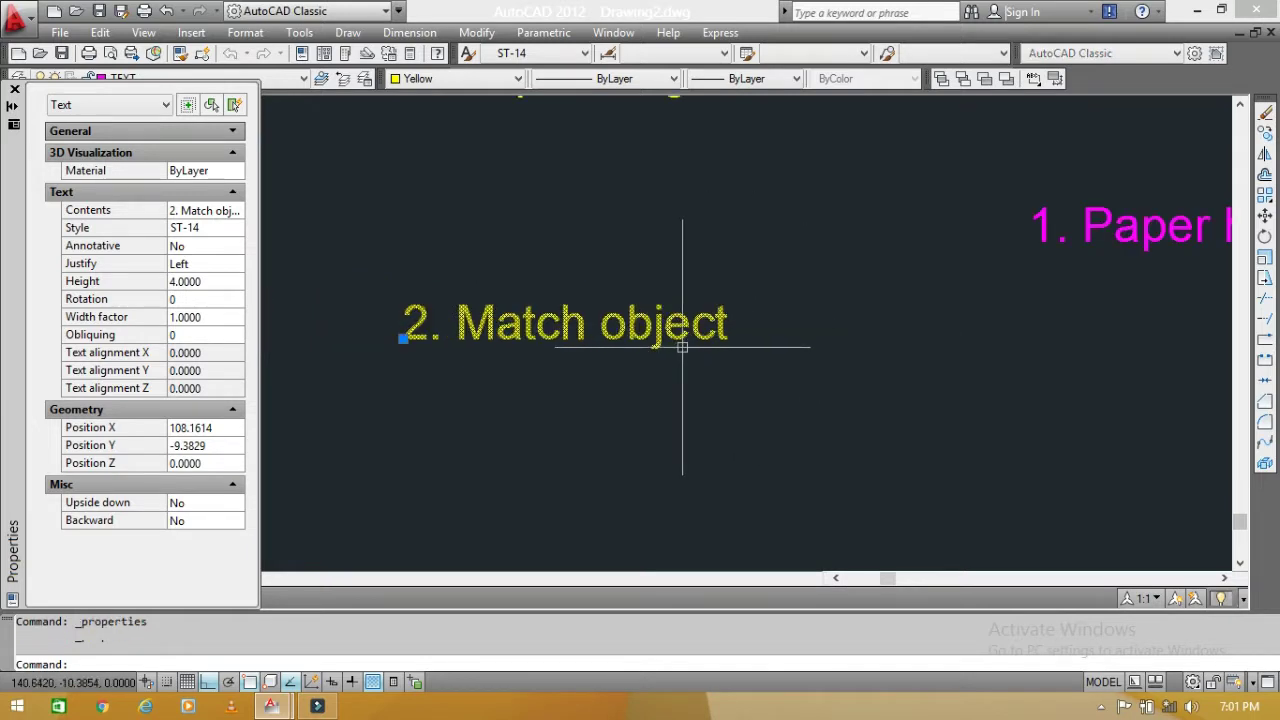
pyautogui.hotkey('ctrl', '1')
pyautogui.click(1133, 232)
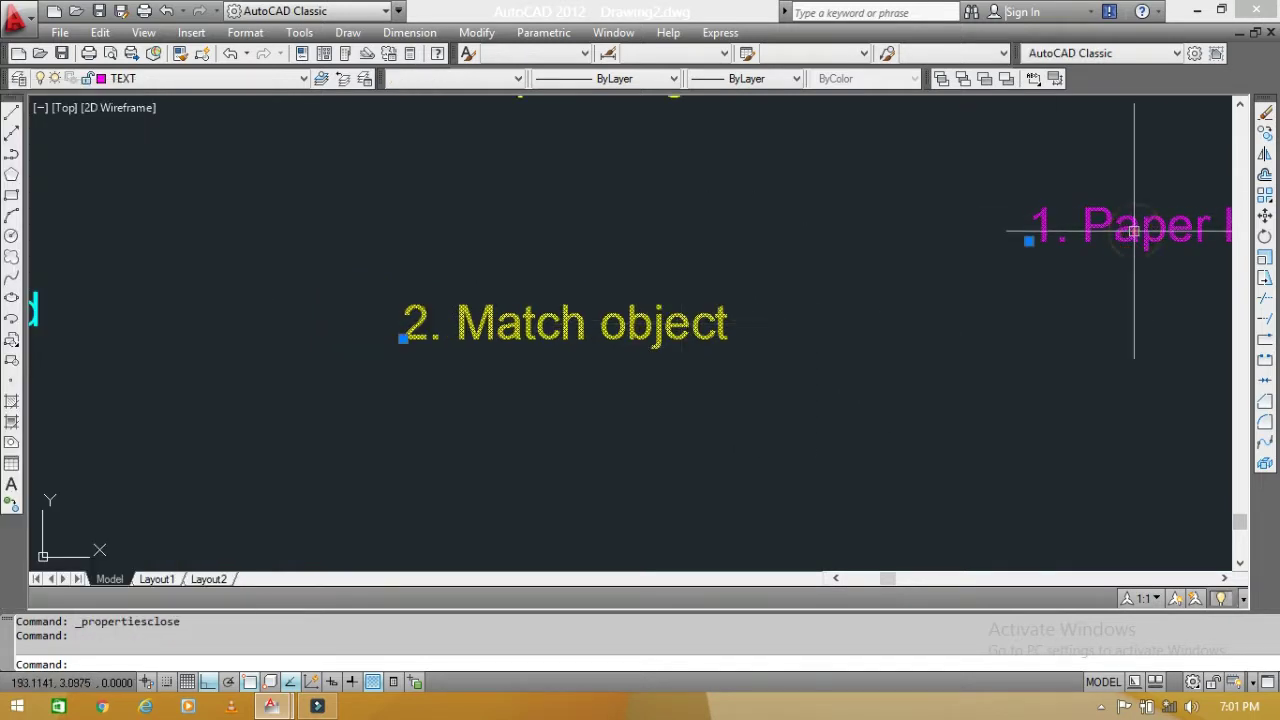
pyautogui.hotkey('ctrl', '1')
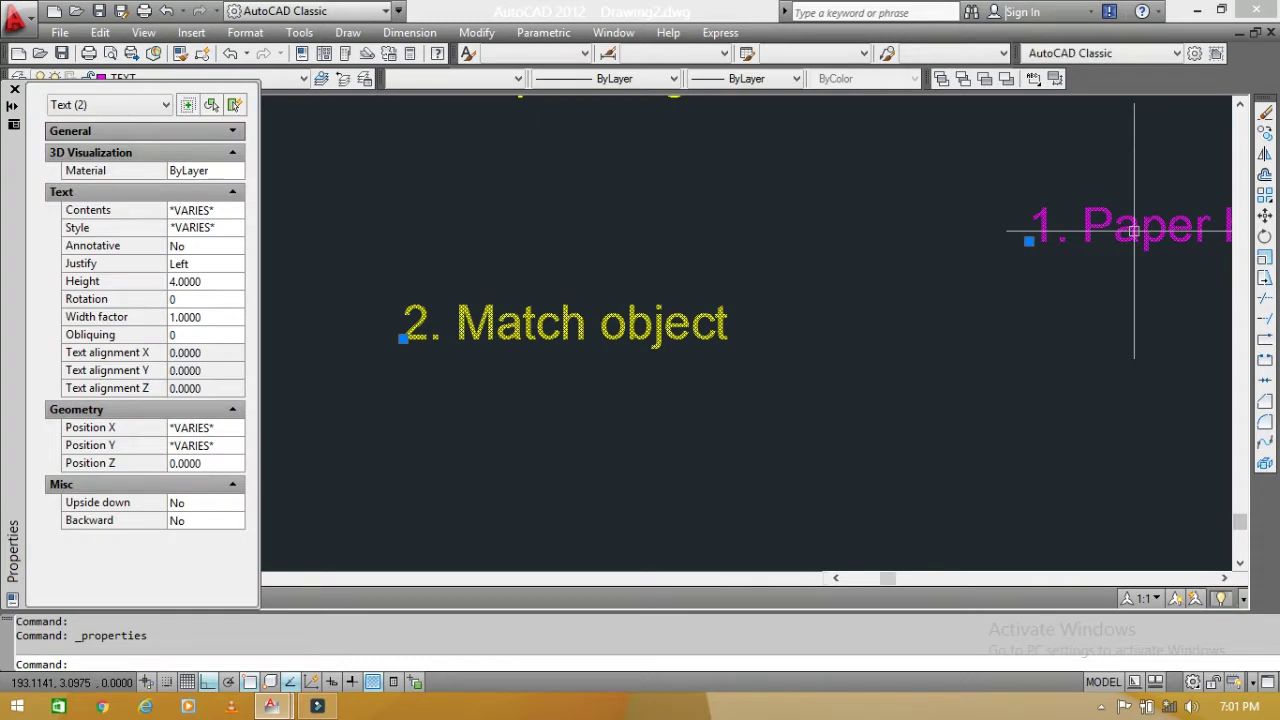
pyautogui.hotkey('ctrl', '1')
pyautogui.press('Escape')
pyautogui.press('Escape')
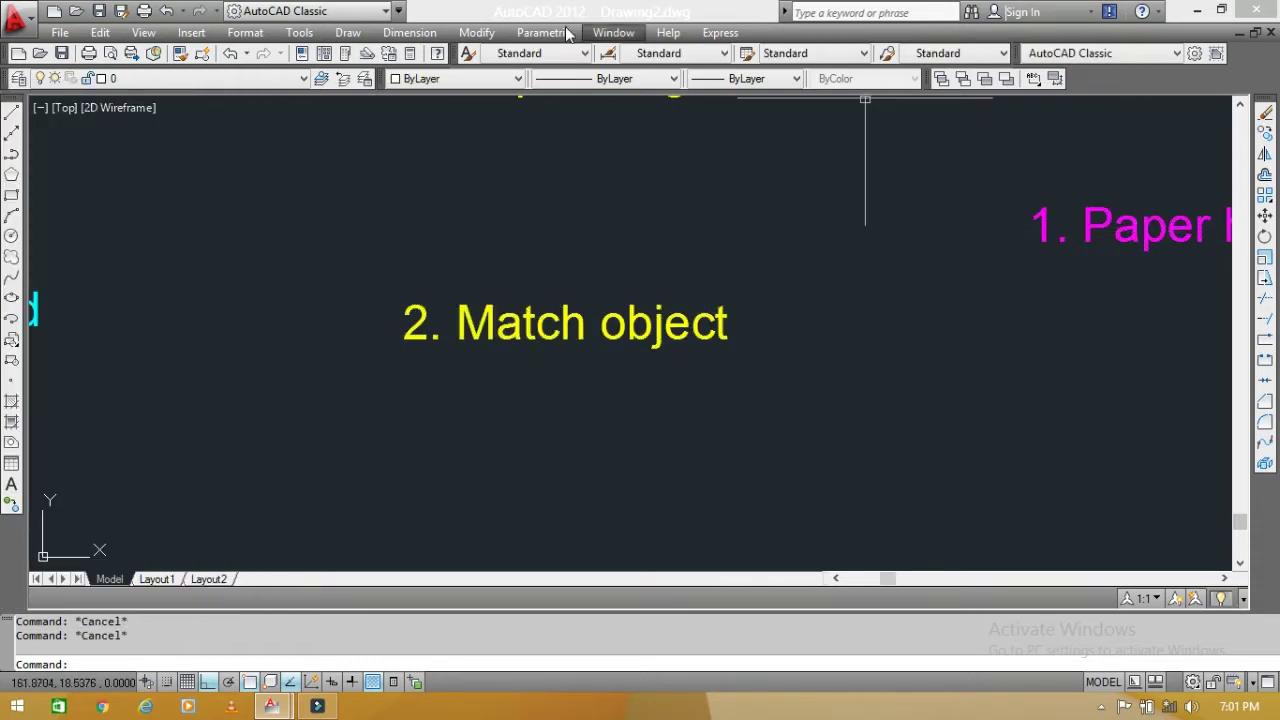
pyautogui.scroll(-5, 636, 285)
# Run SCALETEXT on the window-selected 3. Scale factor label with Existing base point and Scale factor option
pyautogui.scroll(4, 600, 420)
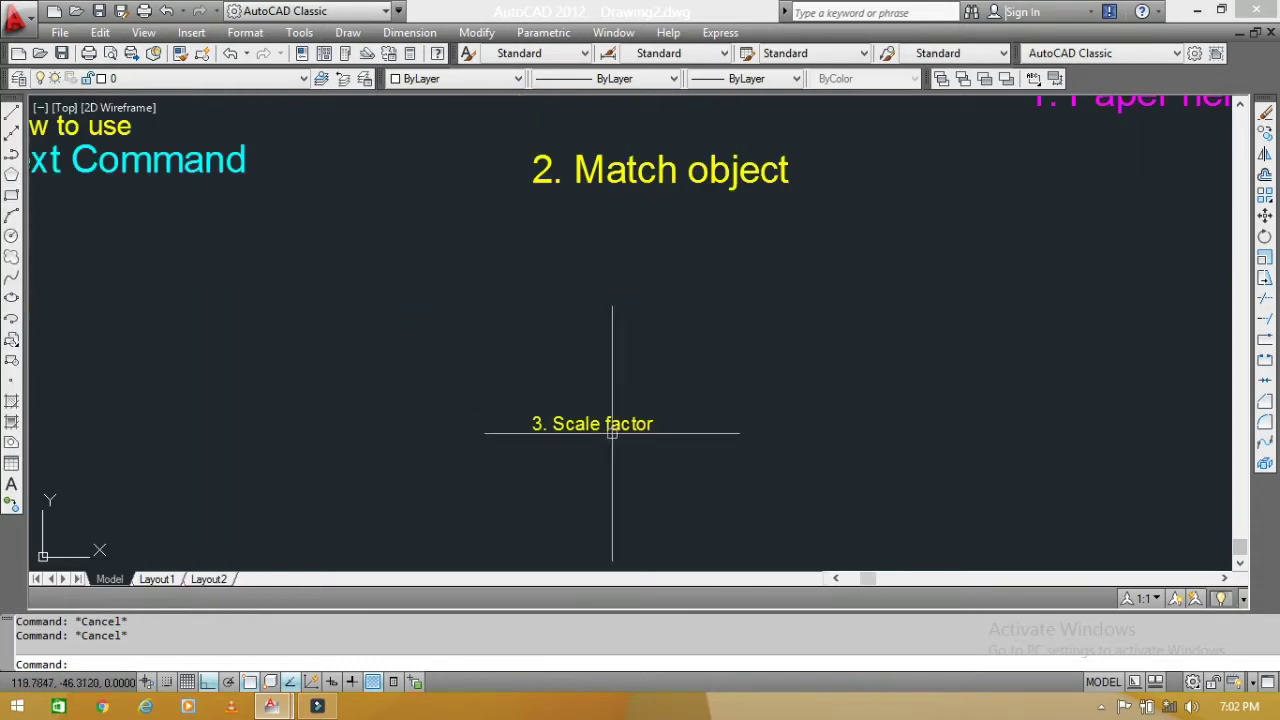
pyautogui.moveTo(603, 449); pyautogui.dragTo(528, 386, button='middle')
pyautogui.scroll(3, 548, 376)
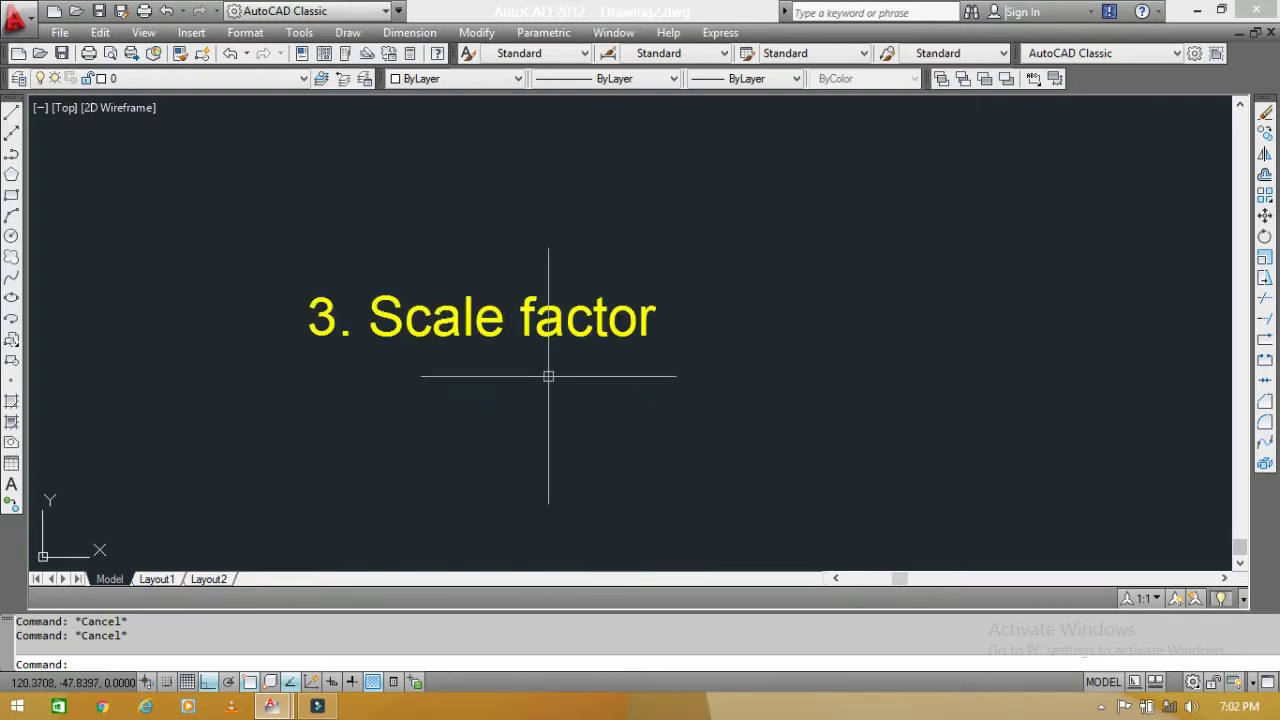
pyautogui.moveTo(689, 386); pyautogui.dragTo(686, 356, button='middle')
pyautogui.scroll(-3, 600, 371)
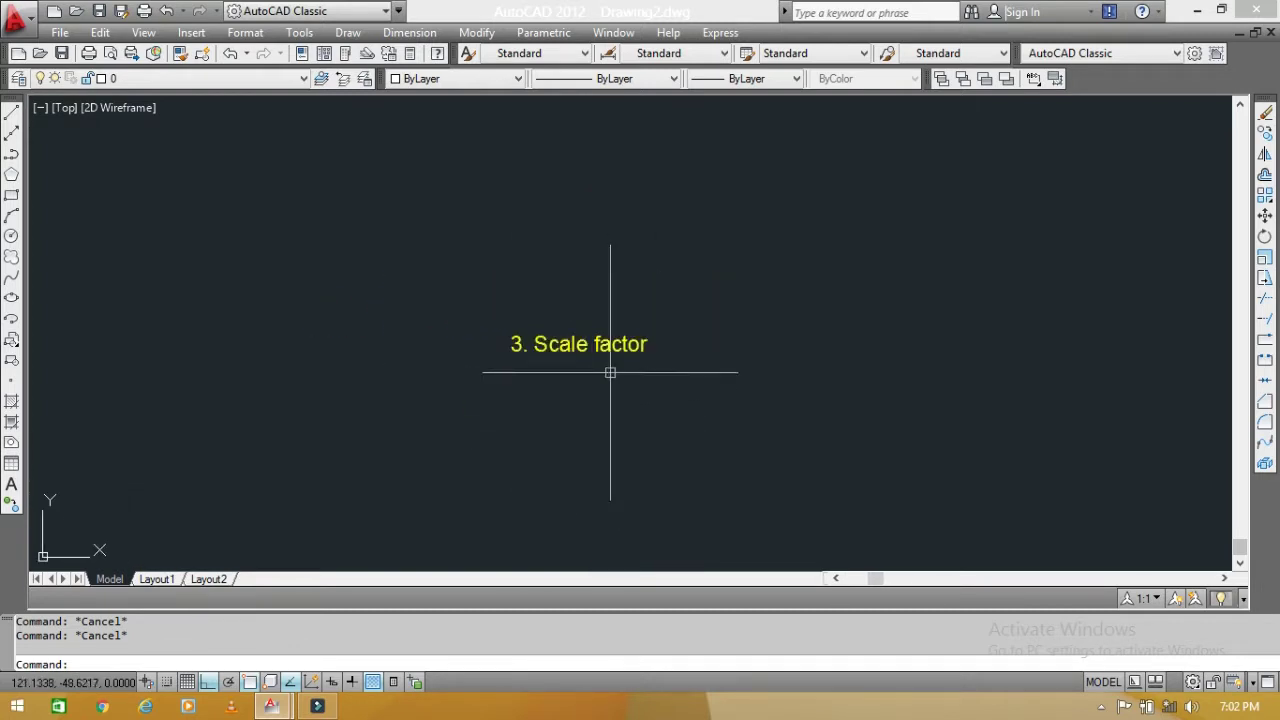
pyautogui.write('scal')
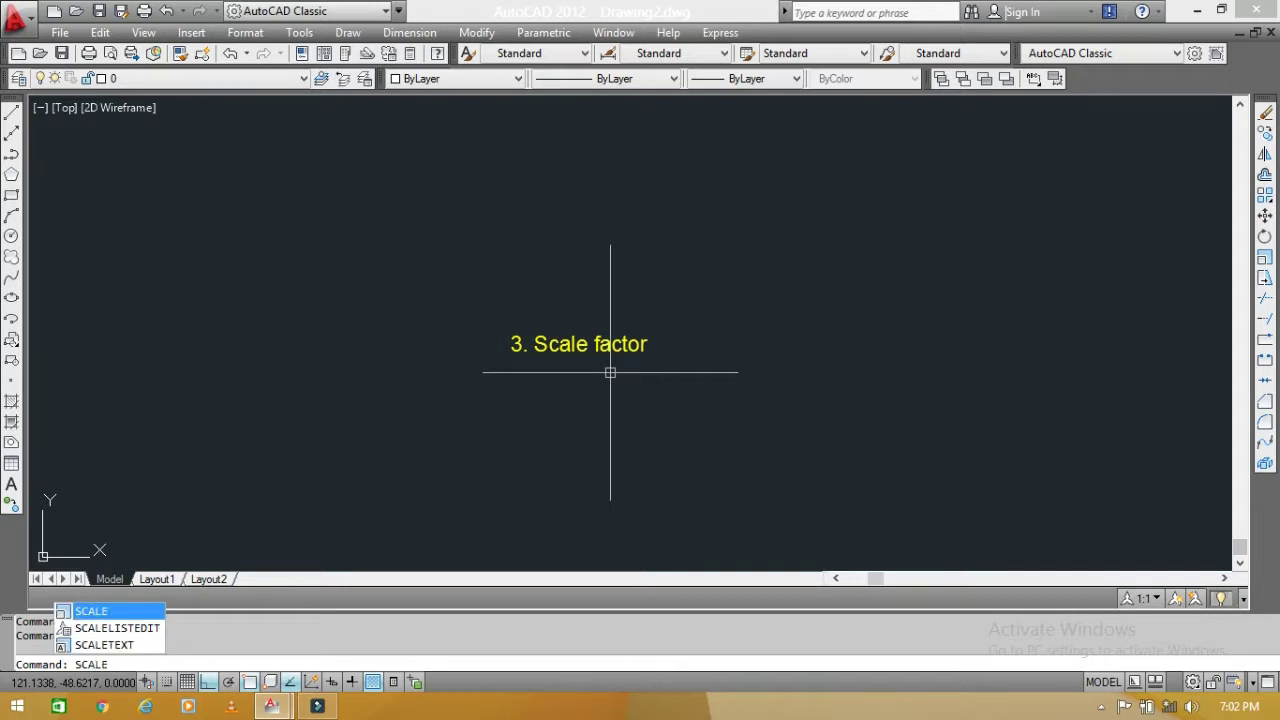
pyautogui.press('Down')
pyautogui.press('Down')
pyautogui.press('Return')
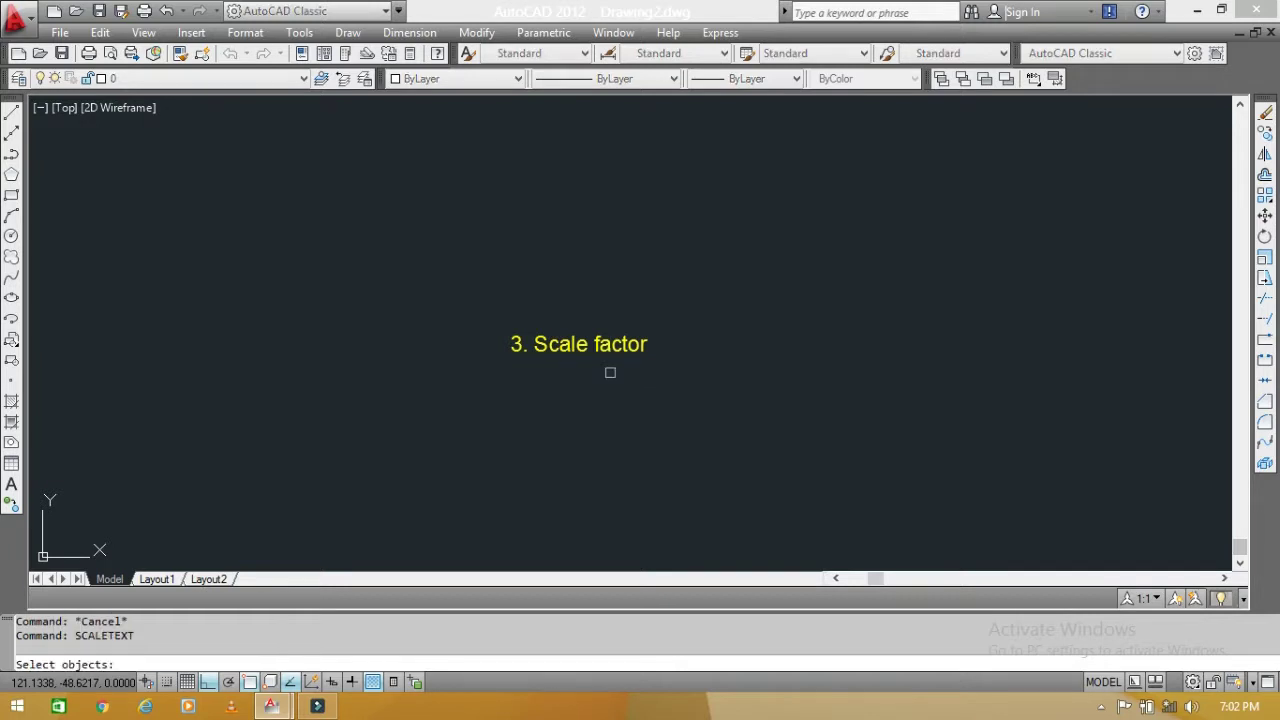
pyautogui.click(686, 394)
pyautogui.click(575, 320)
pyautogui.press('Return')
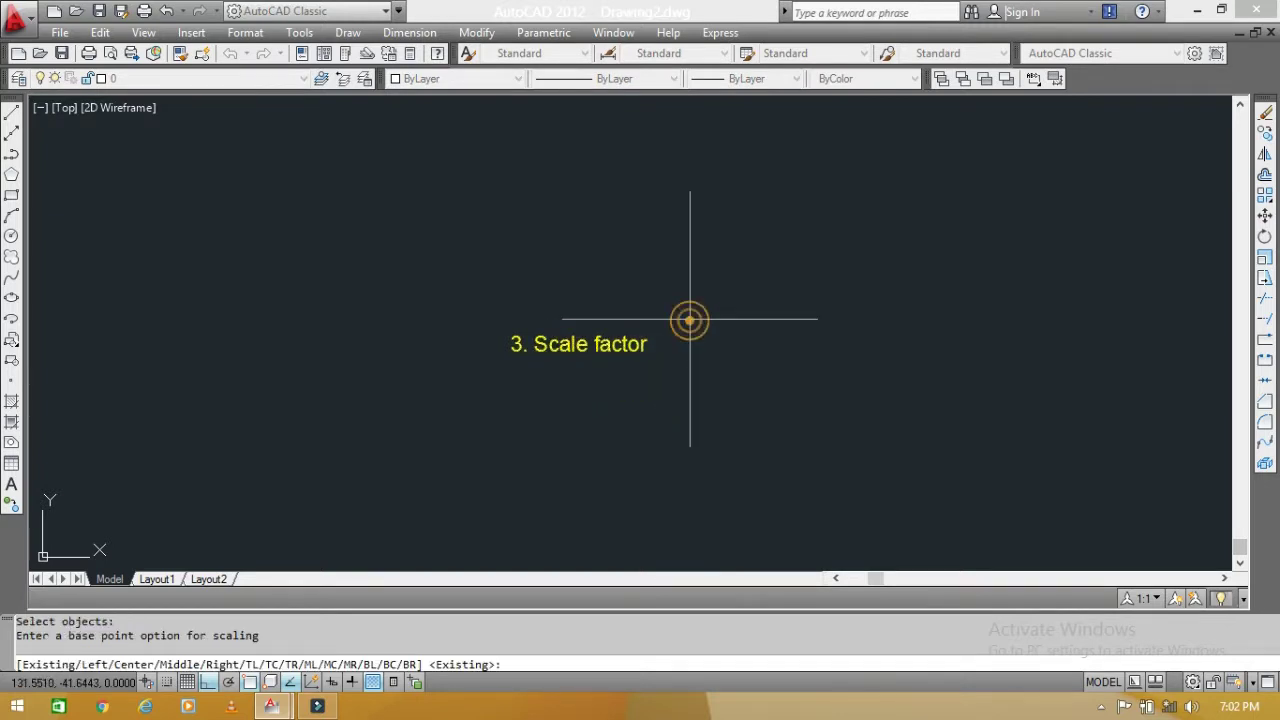
pyautogui.press('Return')
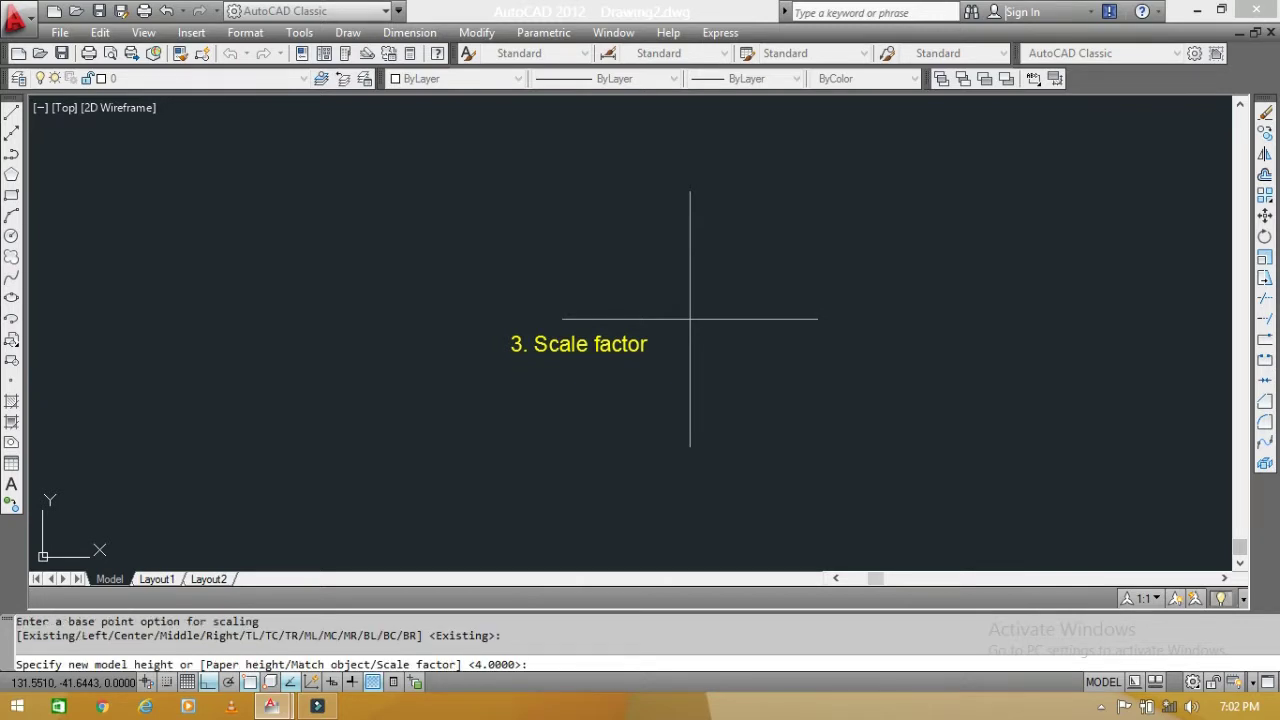
pyautogui.write('s')
pyautogui.press('Return')
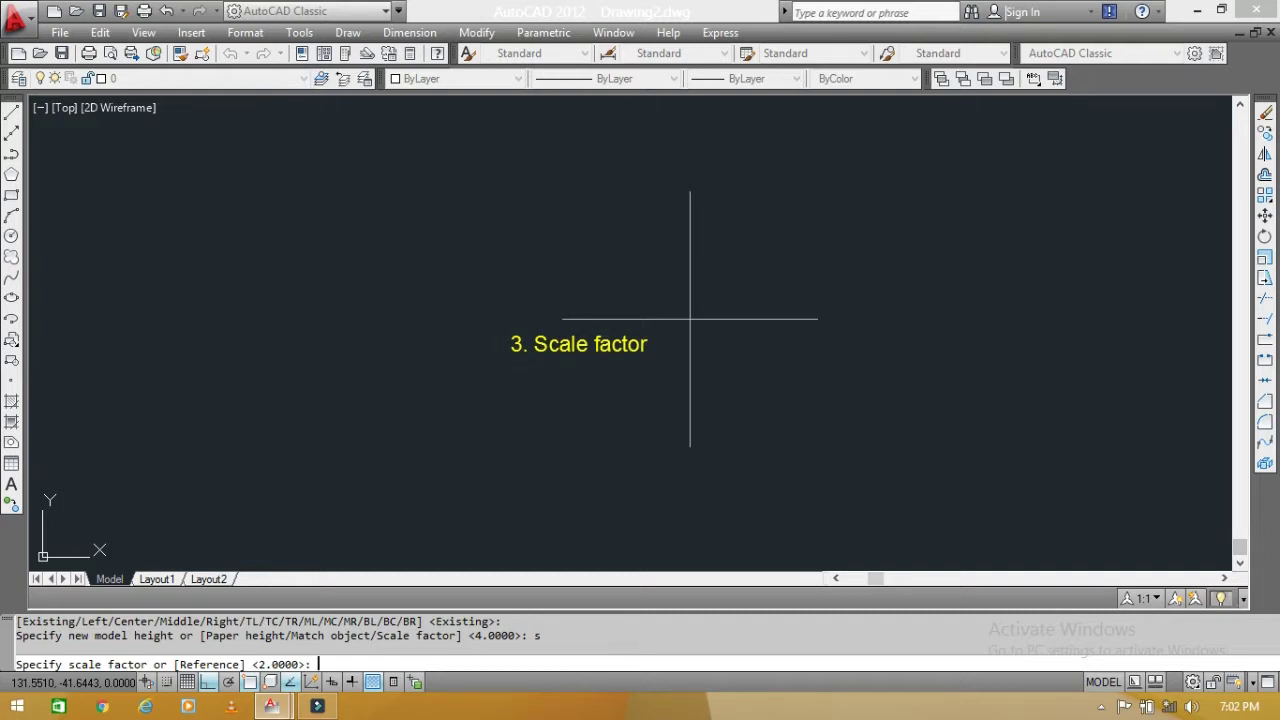
pyautogui.write('3')
# Apply scale factor 3, then view the label's properties to confirm height 6.0000
pyautogui.press('Return')
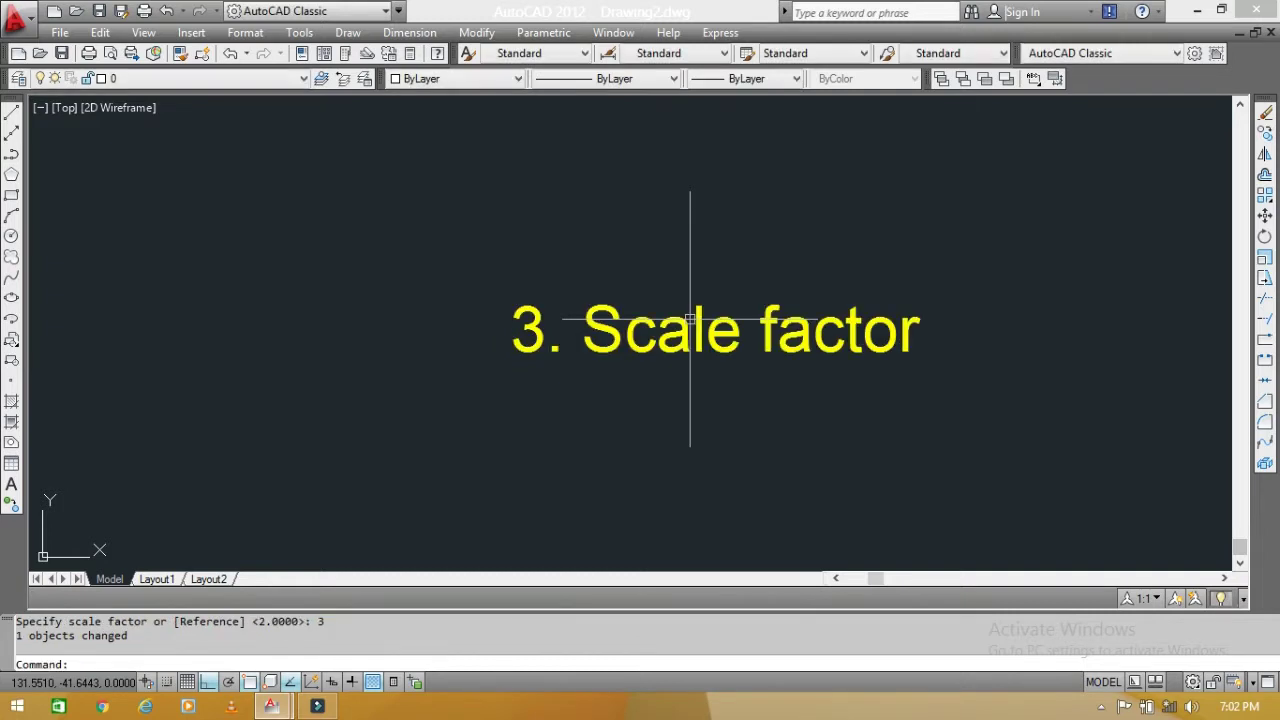
pyautogui.moveTo(672, 430)
pyautogui.mouseDown(button='middle')
pyautogui.moveTo(503, 427)
pyautogui.moveTo(486, 466)
pyautogui.mouseUp(button='middle')
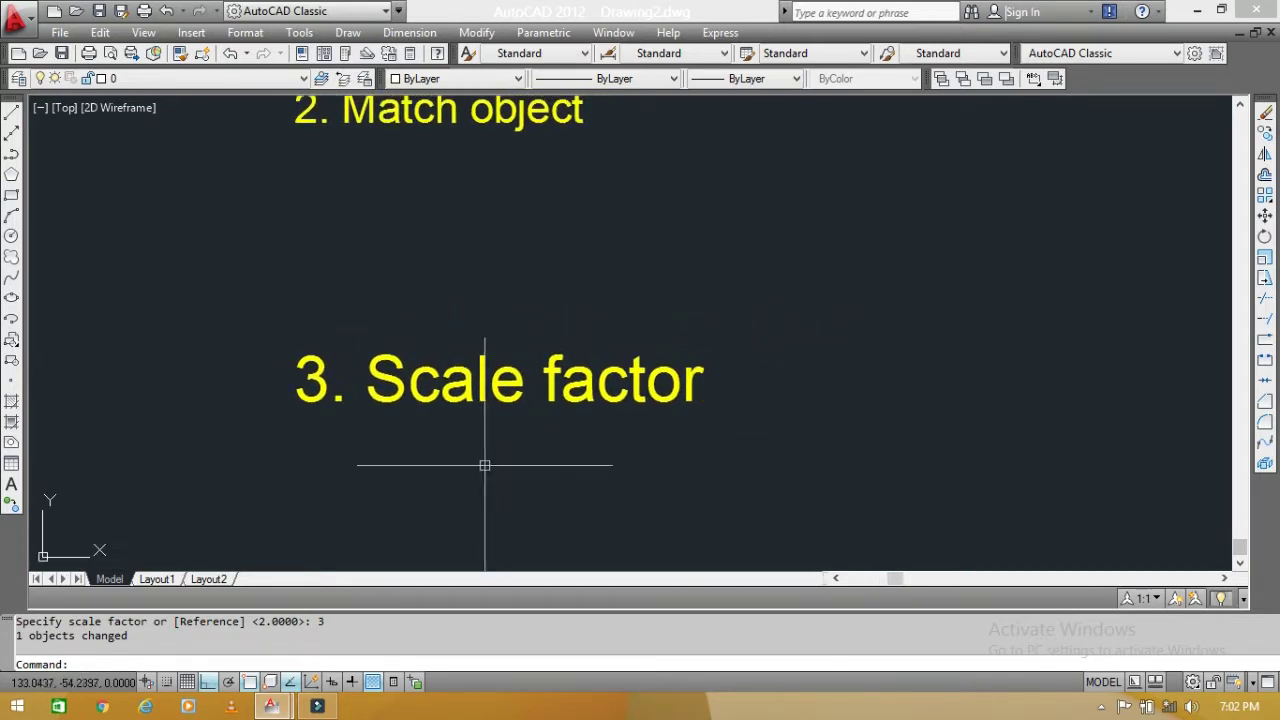
pyautogui.click(480, 386)
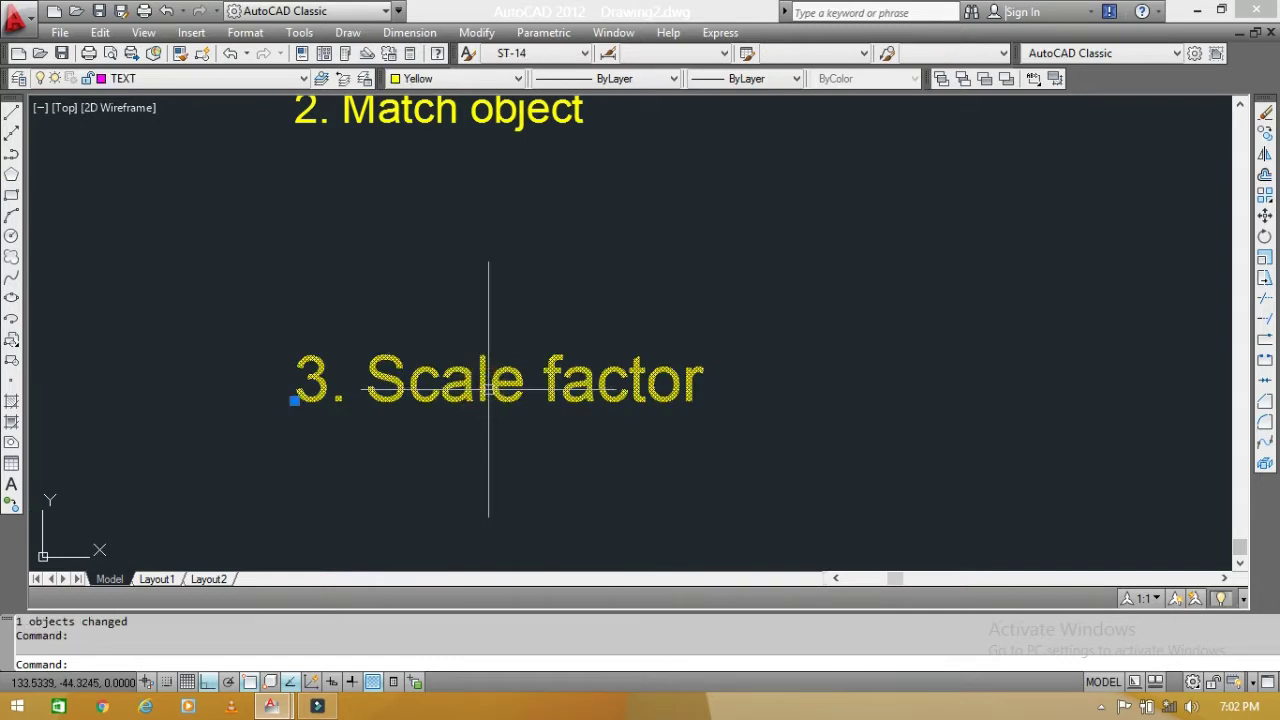
pyautogui.hotkey('ctrl', '1')
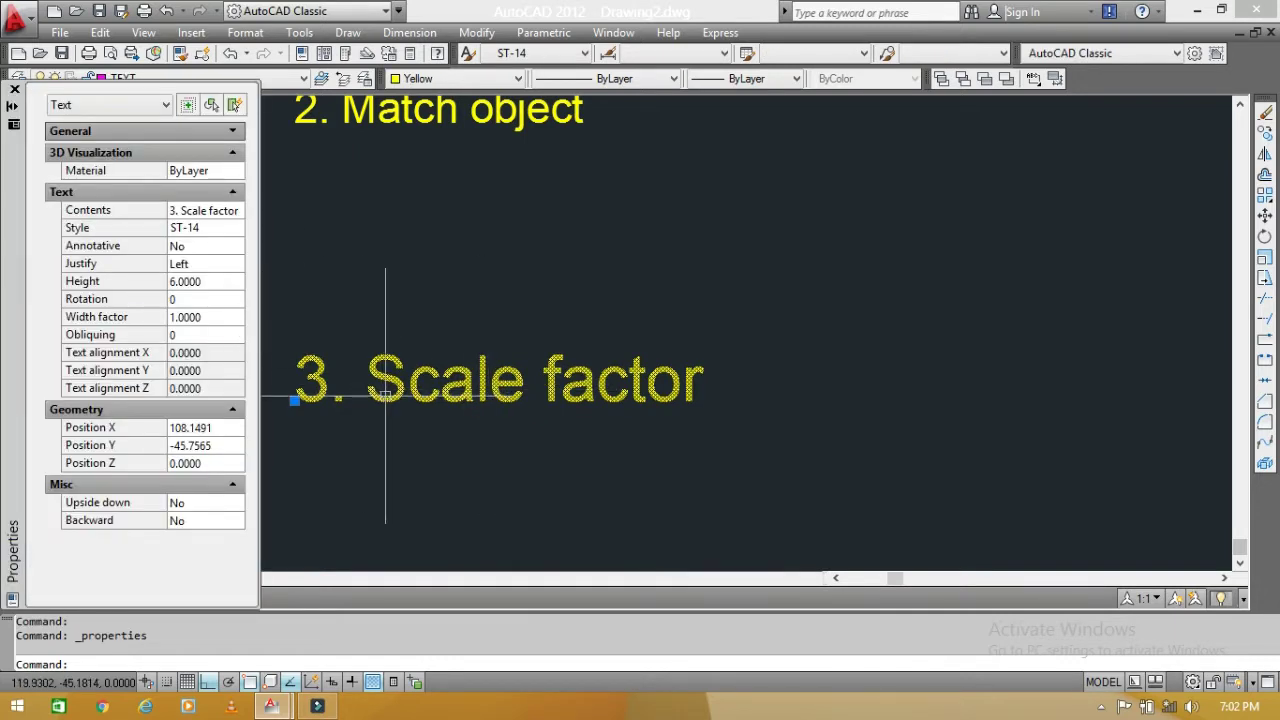